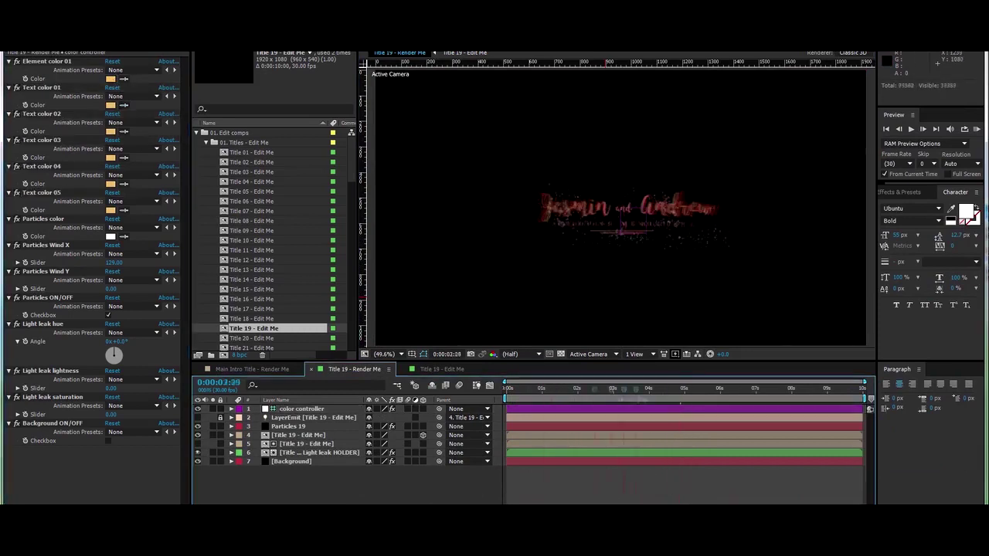
Set the color controller's Particles Wind X slider to -95 and preview the Title 19 animation.
{"action": "left_click_drag", "start_coordinate": [114, 262], "coordinate": [31, 263]}
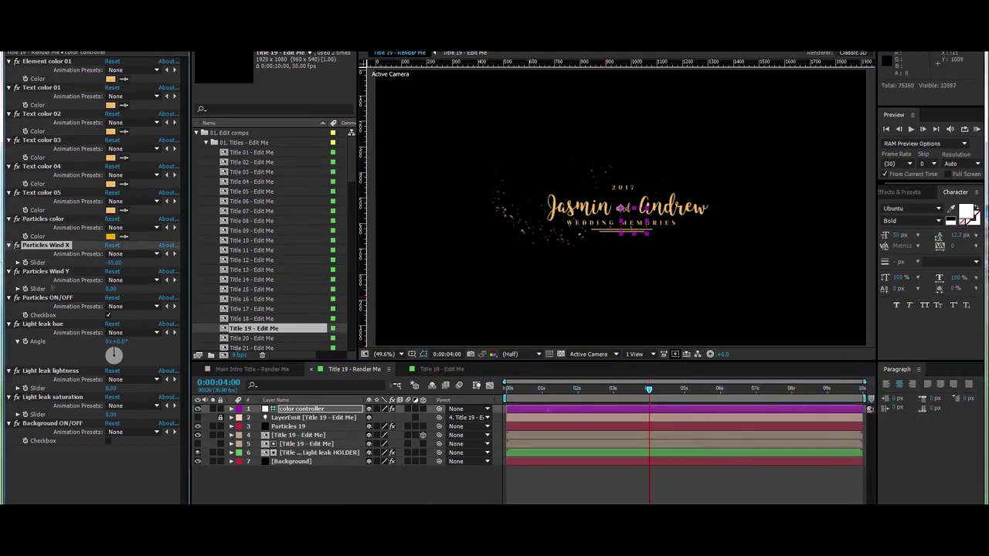
{"action": "left_click", "coordinate": [657, 388]}
{"action": "left_click", "coordinate": [47, 271]}
{"action": "left_click", "coordinate": [48, 298]}
{"action": "left_click", "coordinate": [44, 324]}
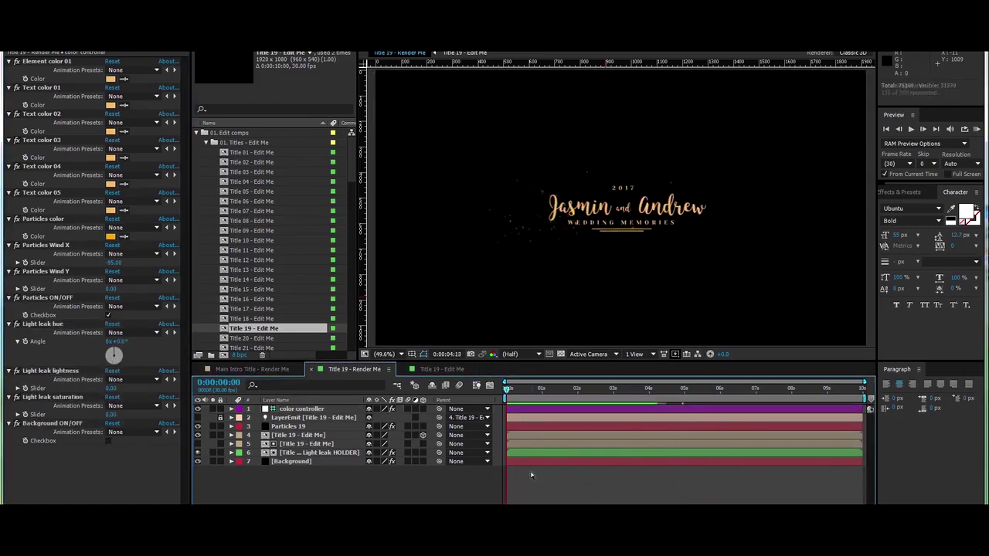
{"action": "key", "text": "space"}
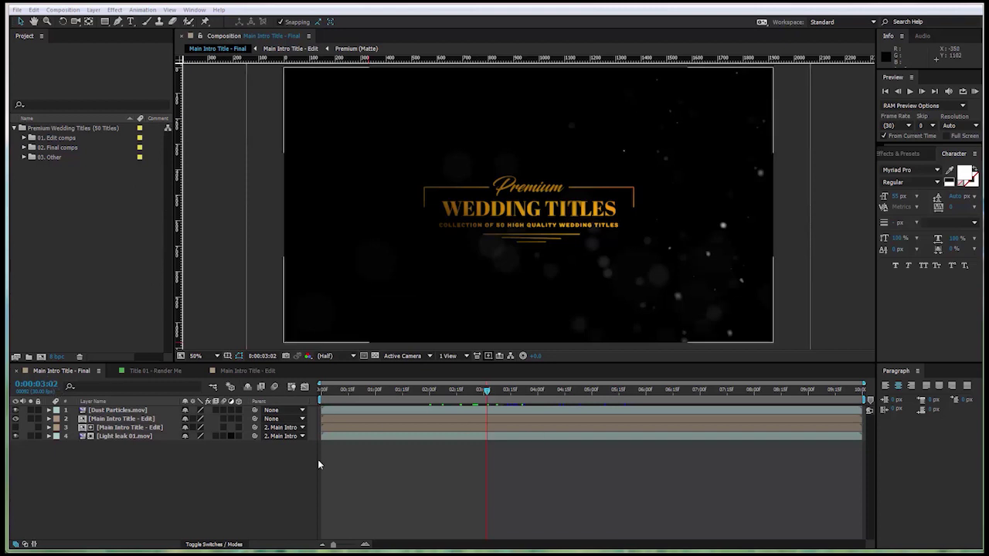
Scrub the main intro title to 0:00:03:20, inspect its nested Main Intro Title - Edit comp and return to the final comp.
{"action": "left_click_drag", "start_coordinate": [487, 408], "coordinate": [520, 415]}
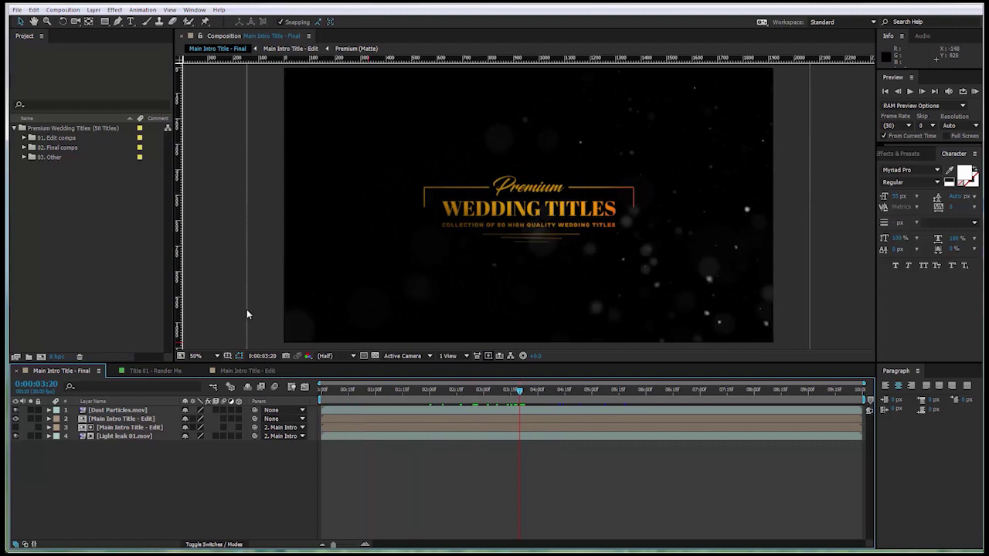
{"action": "double_click", "coordinate": [110, 422]}
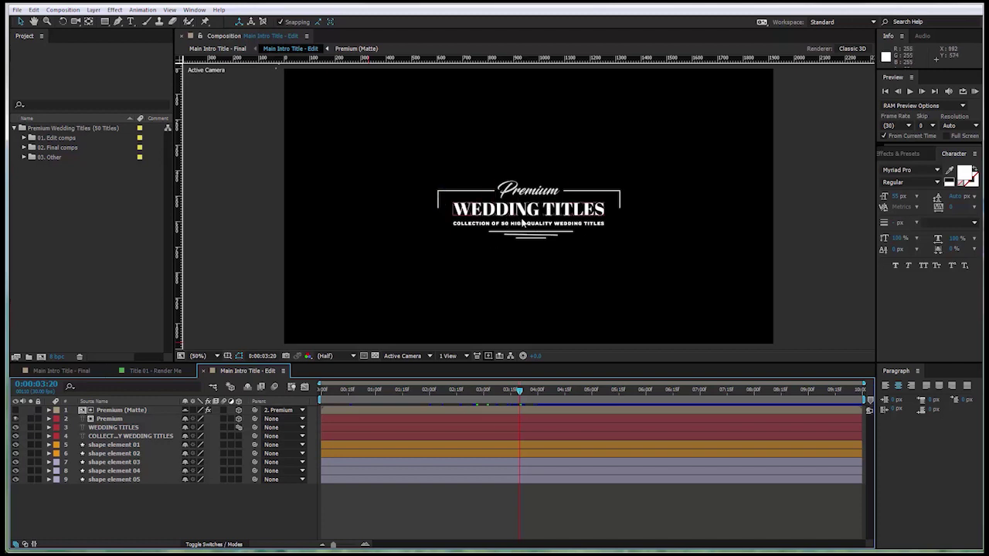
{"action": "key", "text": "Tab"}
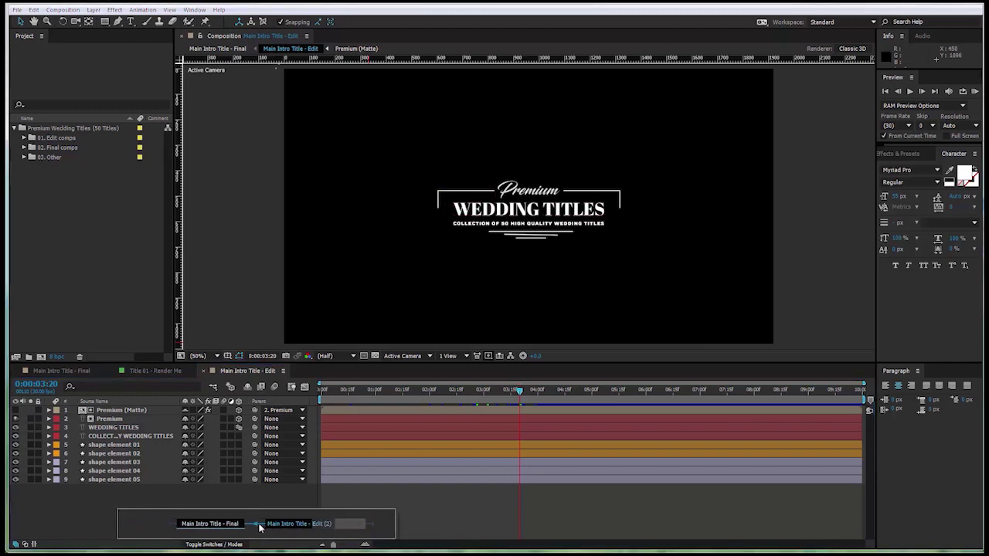
{"action": "left_click", "coordinate": [258, 524]}
{"action": "left_click", "coordinate": [281, 503]}
{"action": "left_click", "coordinate": [97, 261]}
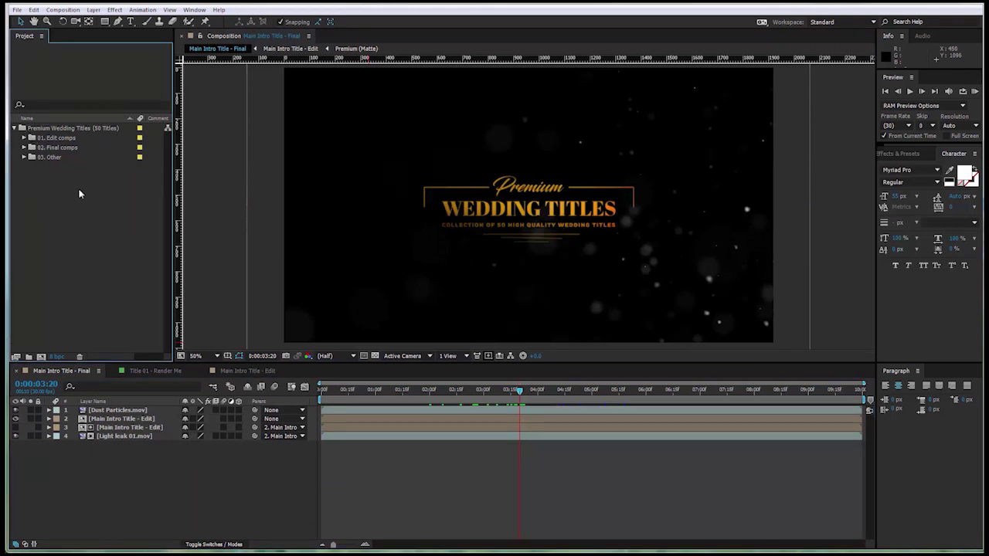
Open the Title 16 - Render Me comp from the 02. Titles - Render Me folder inside 02. Final comps.
{"action": "left_click", "coordinate": [23, 147]}
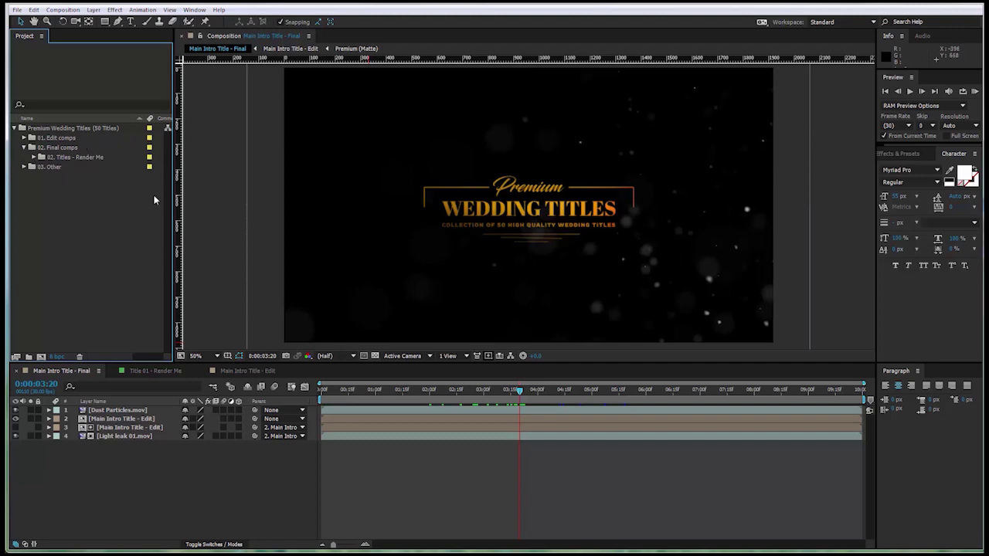
{"action": "left_click", "coordinate": [32, 158]}
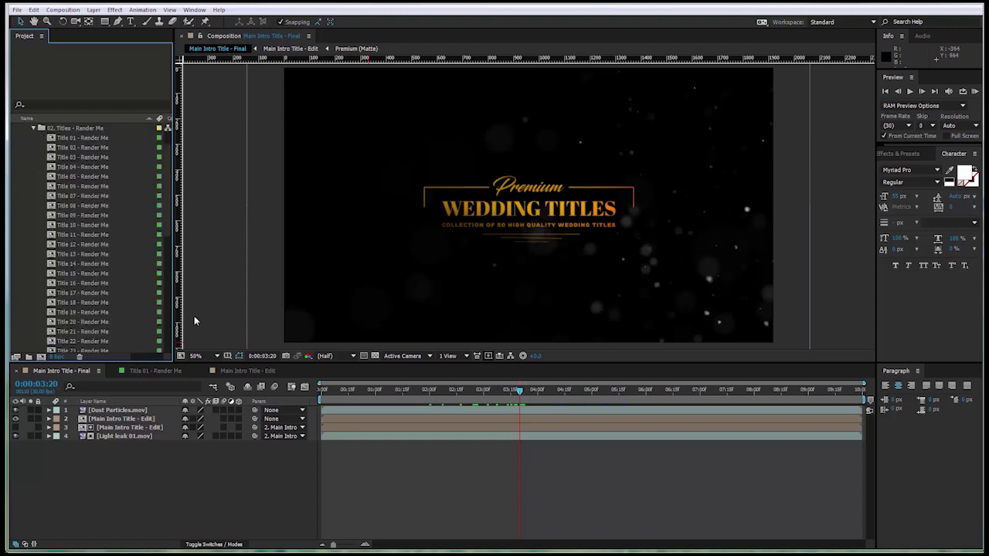
{"action": "scroll", "coordinate": [107, 218], "scroll_direction": "down", "scroll_amount": 2}
{"action": "scroll", "coordinate": [120, 246], "scroll_direction": "down", "scroll_amount": 3}
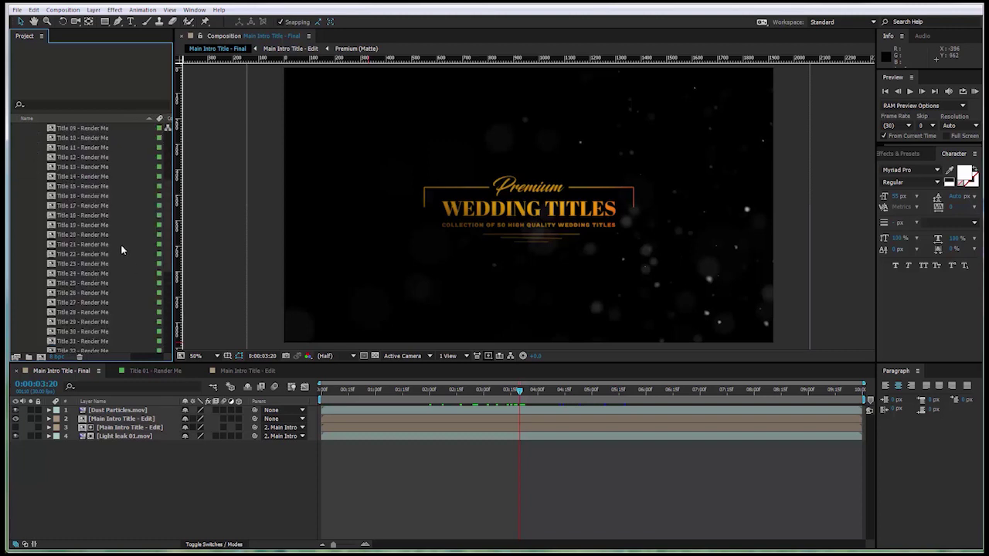
{"action": "scroll", "coordinate": [121, 245], "scroll_direction": "down", "scroll_amount": 2}
{"action": "scroll", "coordinate": [122, 250], "scroll_direction": "up", "scroll_amount": 4}
{"action": "double_click", "coordinate": [70, 225]}
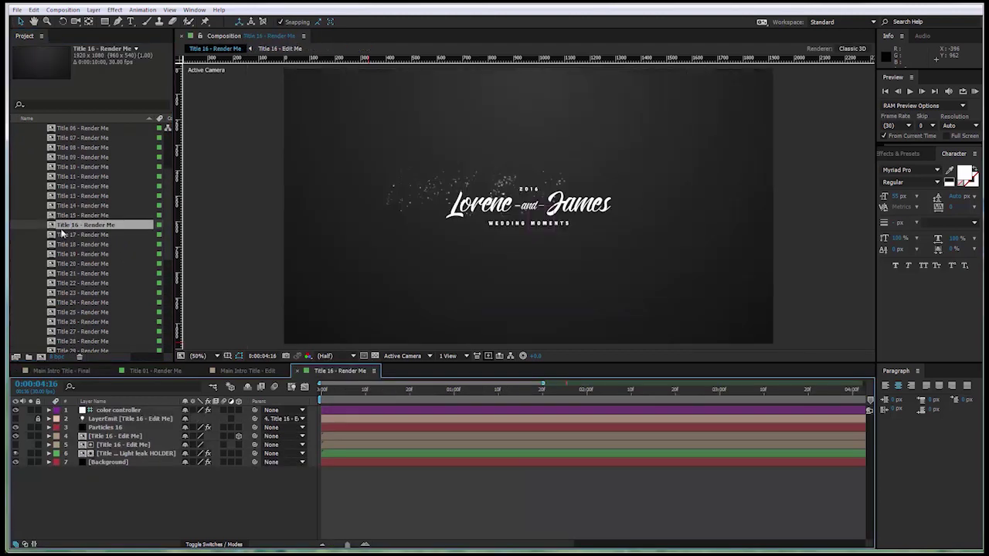
Show the full Title 16 - Render Me timeline and scrub through its animation, stopping at 0:00:02:26.
{"action": "left_click", "coordinate": [369, 391]}
{"action": "left_click_drag", "start_coordinate": [333, 399], "coordinate": [741, 413]}
{"action": "key", "text": "minus"}
{"action": "key", "text": "minus"}
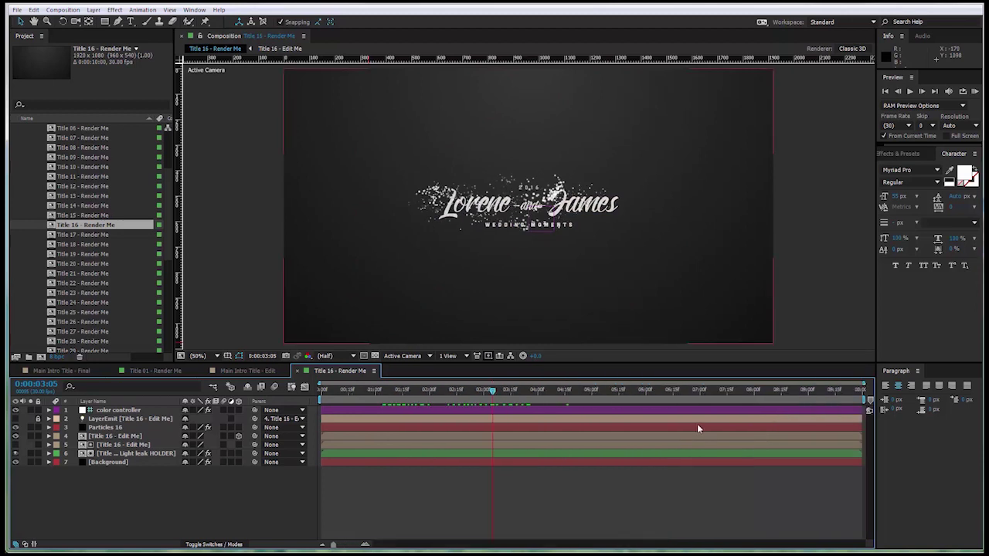
{"action": "mouse_move", "coordinate": [493, 392]}
{"action": "left_mouse_down"}
{"action": "mouse_move", "coordinate": [681, 400]}
{"action": "mouse_move", "coordinate": [476, 400]}
{"action": "left_mouse_up"}
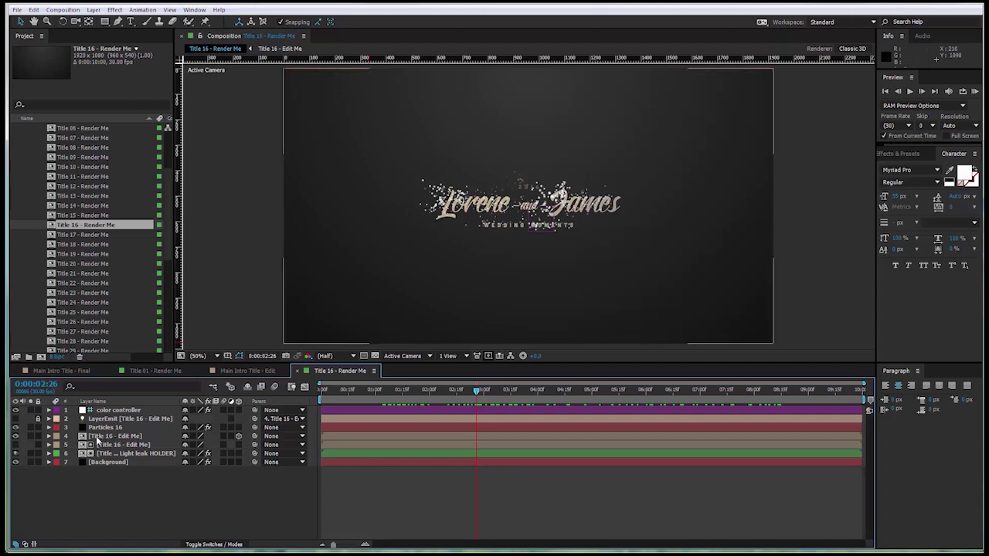
Open the Title 16 - Edit Me comp from the 01. Titles - Edit Me folder inside 01. Edit comps.
{"action": "left_click", "coordinate": [98, 438]}
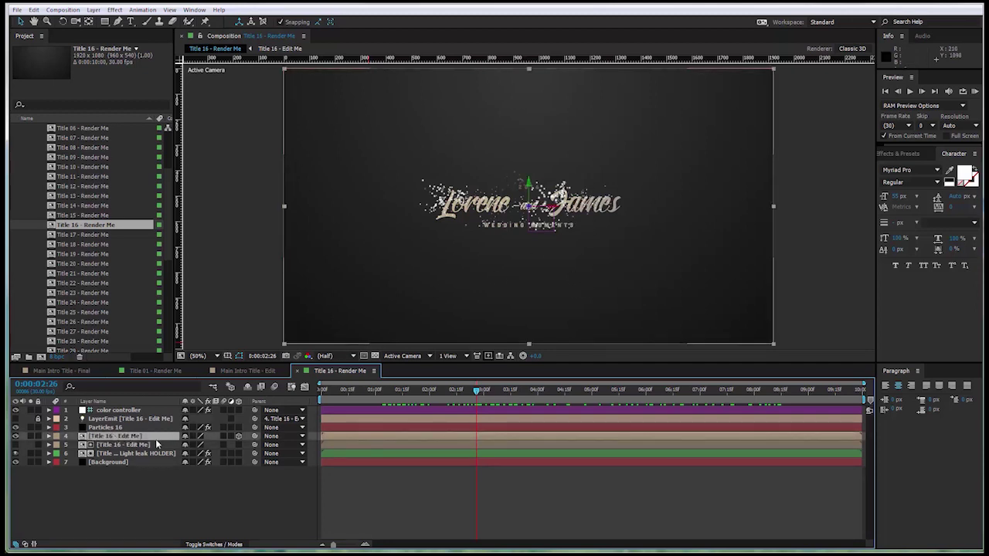
{"action": "scroll", "coordinate": [112, 278], "scroll_direction": "up", "scroll_amount": 3}
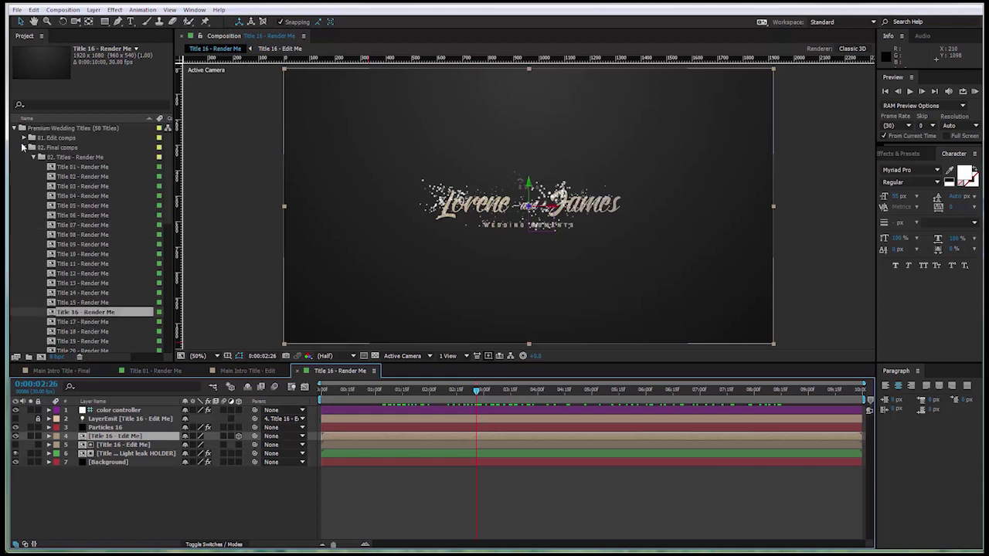
{"action": "left_click", "coordinate": [23, 138]}
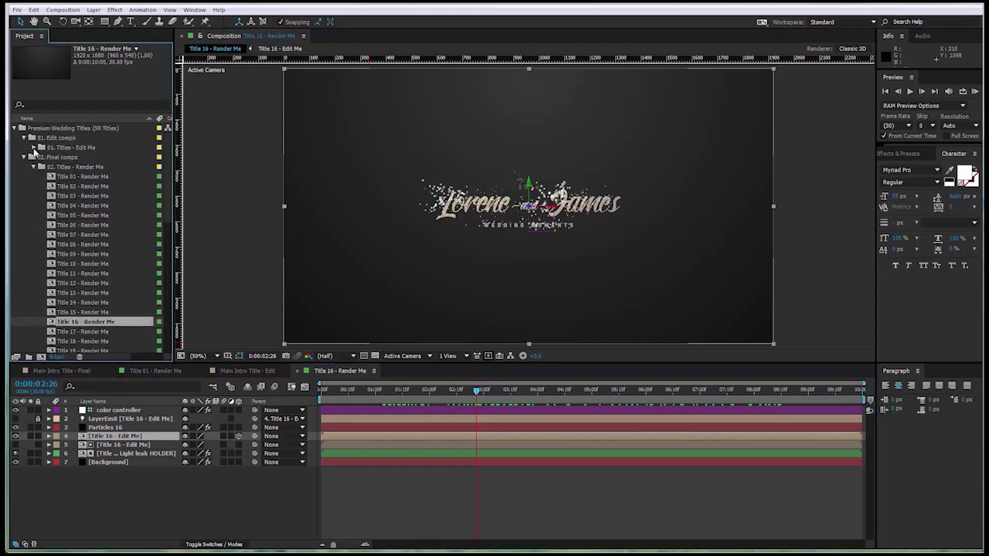
{"action": "left_click", "coordinate": [33, 148]}
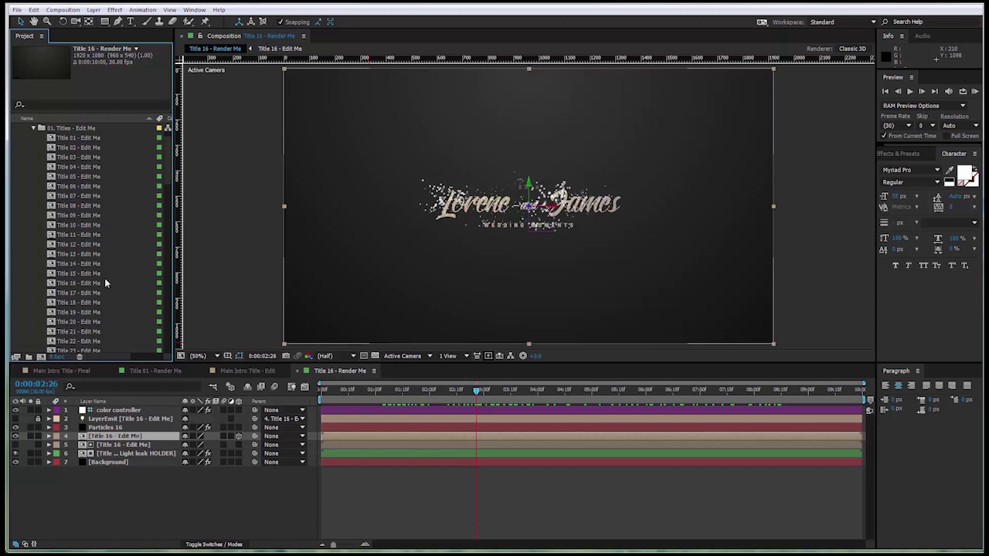
{"action": "left_click", "coordinate": [82, 283]}
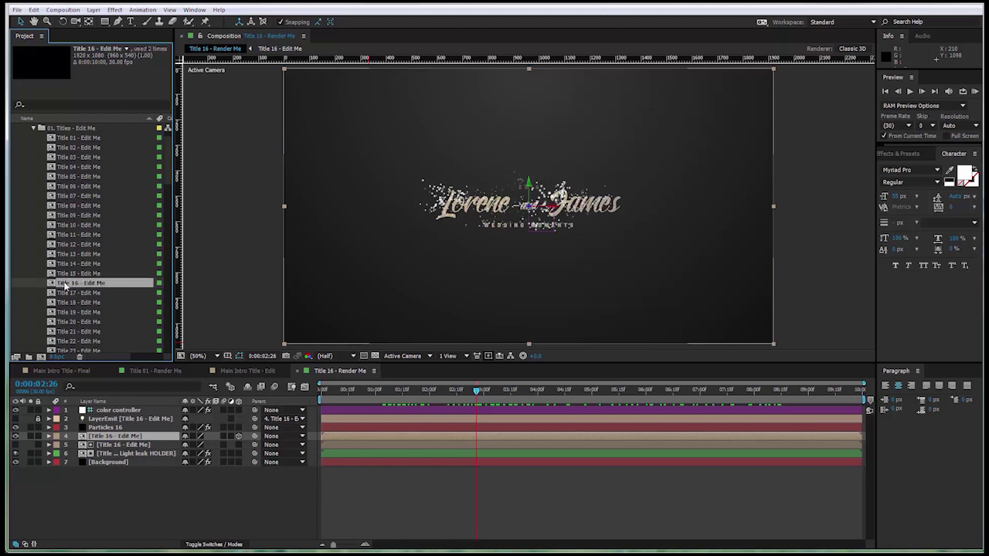
{"action": "double_click", "coordinate": [65, 284]}
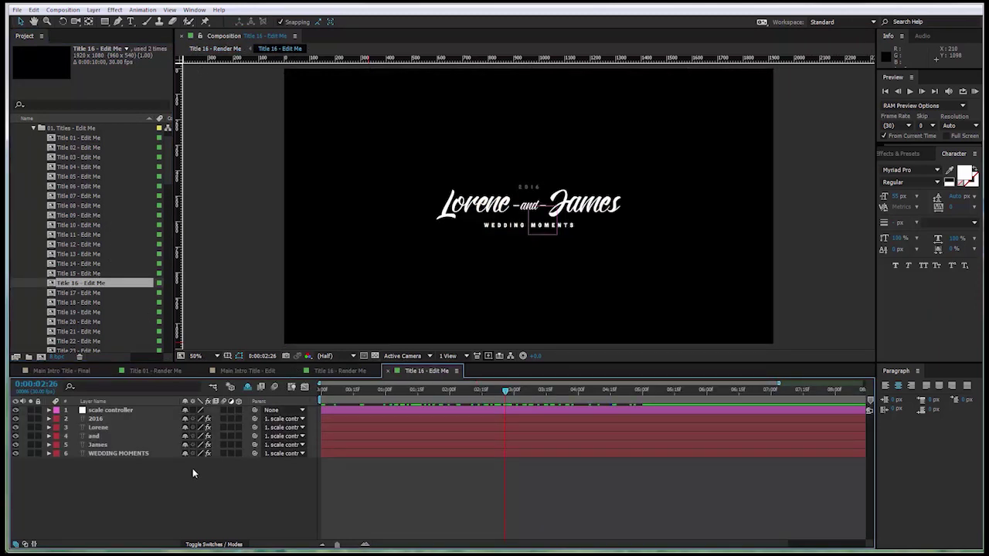
Move the current time to 0:00:04:27 and change the year text above the names to 2017.
{"action": "left_click", "coordinate": [31, 288]}
{"action": "left_click", "coordinate": [210, 490]}
{"action": "left_click", "coordinate": [414, 397]}
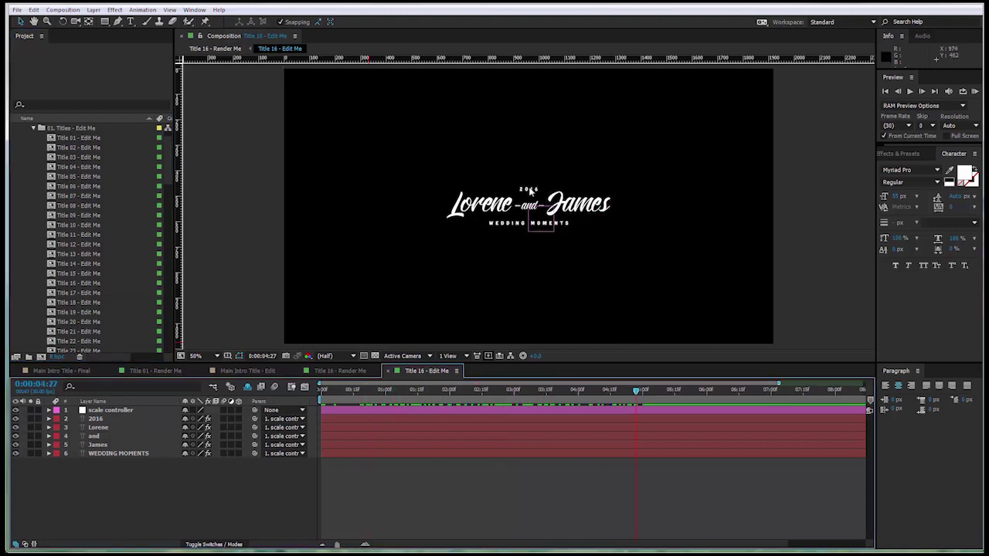
{"action": "double_click", "coordinate": [95, 419]}
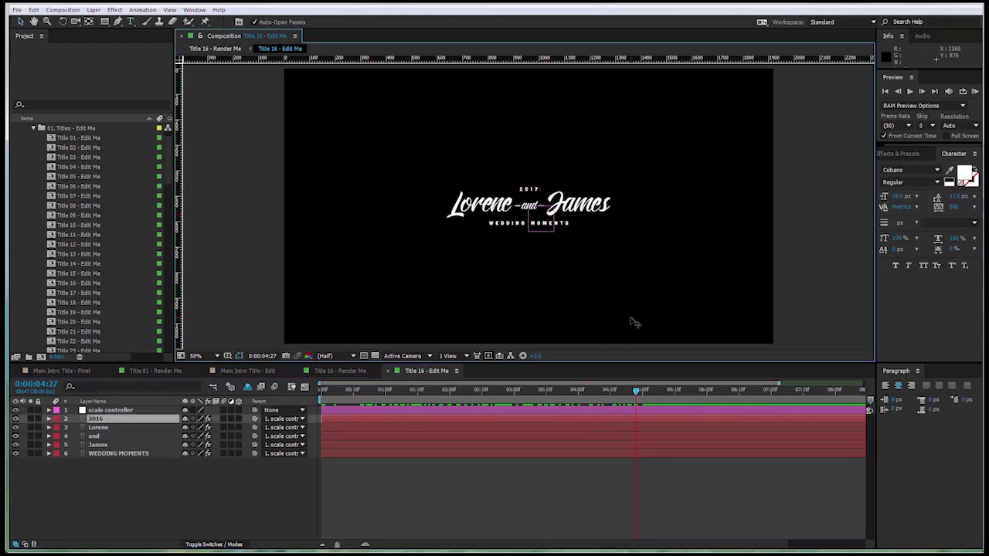
{"action": "left_click", "coordinate": [226, 528]}
Replace the placeholder names on both sides of the "and" with the couple's first names.
{"action": "scroll", "coordinate": [525, 186], "scroll_direction": "up", "scroll_amount": 1}
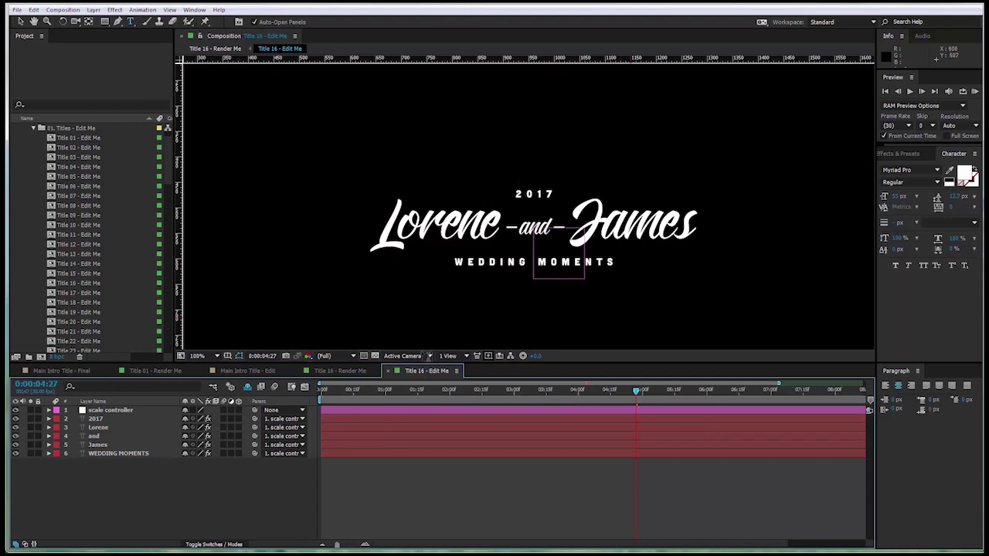
{"action": "double_click", "coordinate": [482, 248]}
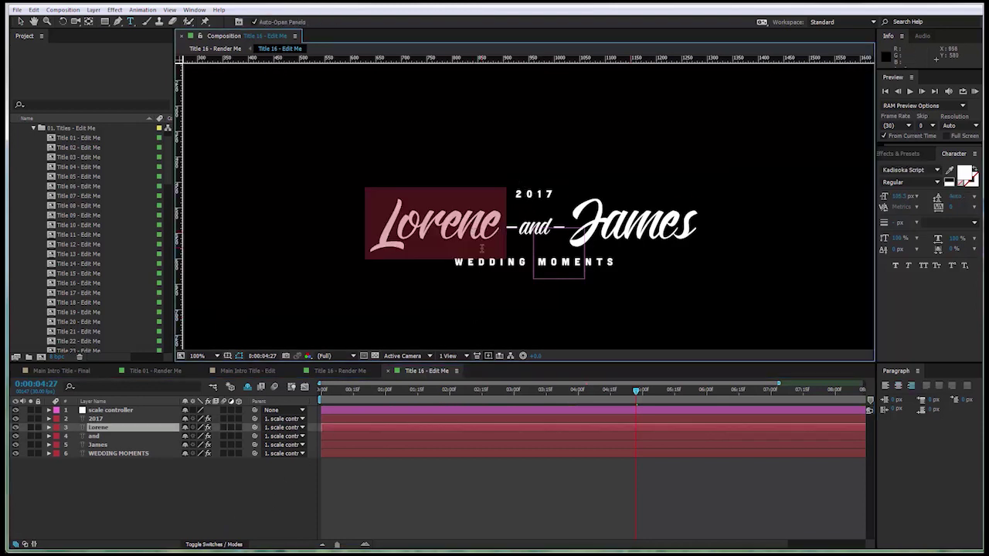
{"action": "type", "text": "Jasmin"}
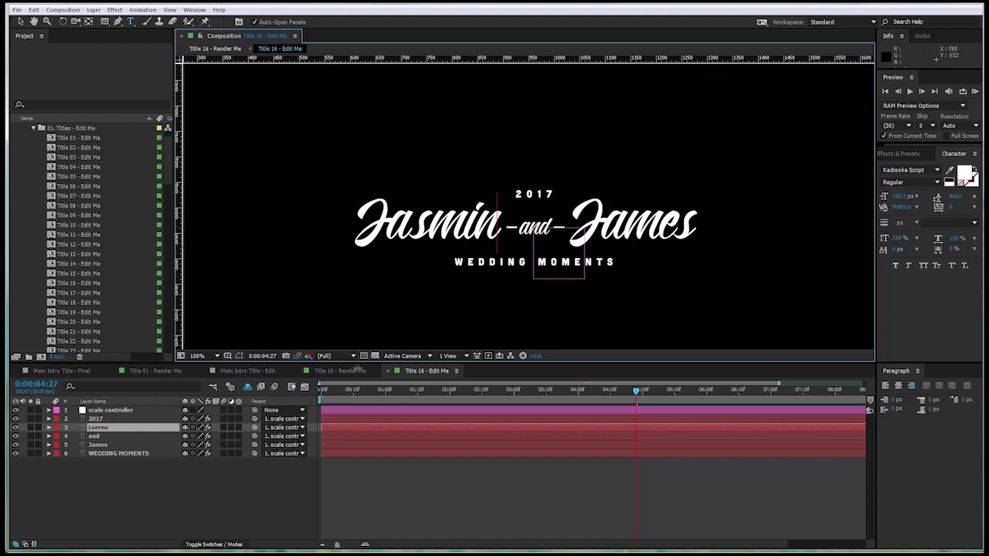
{"action": "left_click", "coordinate": [232, 481]}
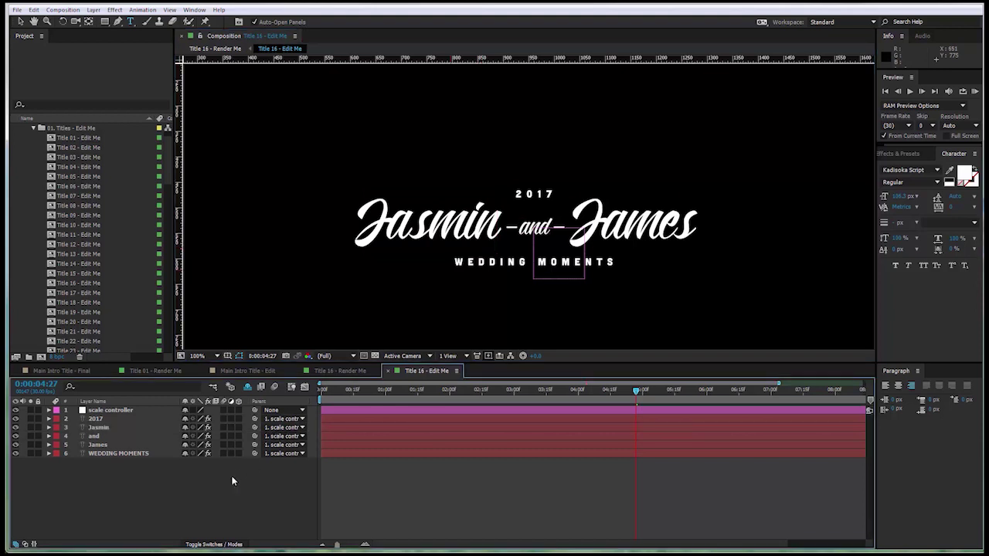
{"action": "double_click", "coordinate": [103, 445]}
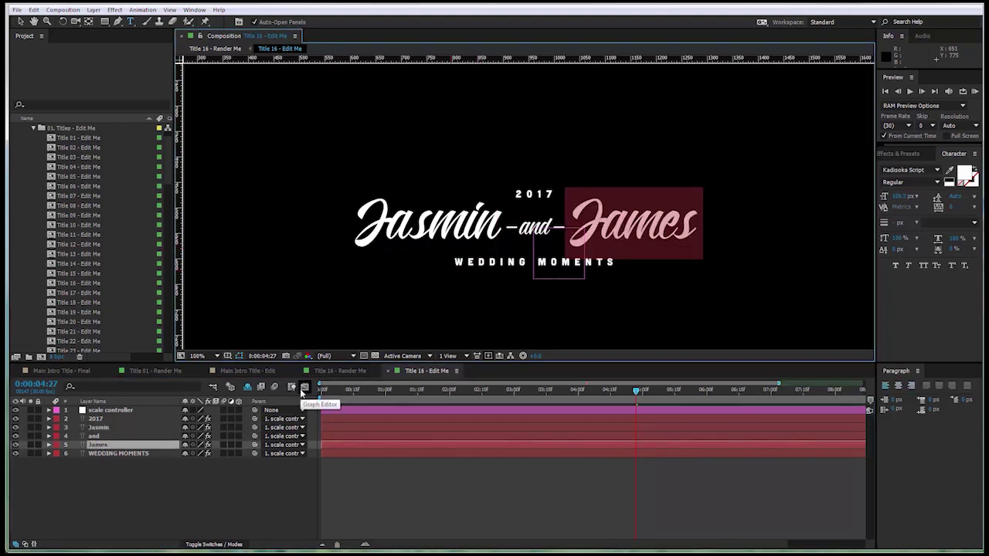
{"action": "type", "text": "Andrew"}
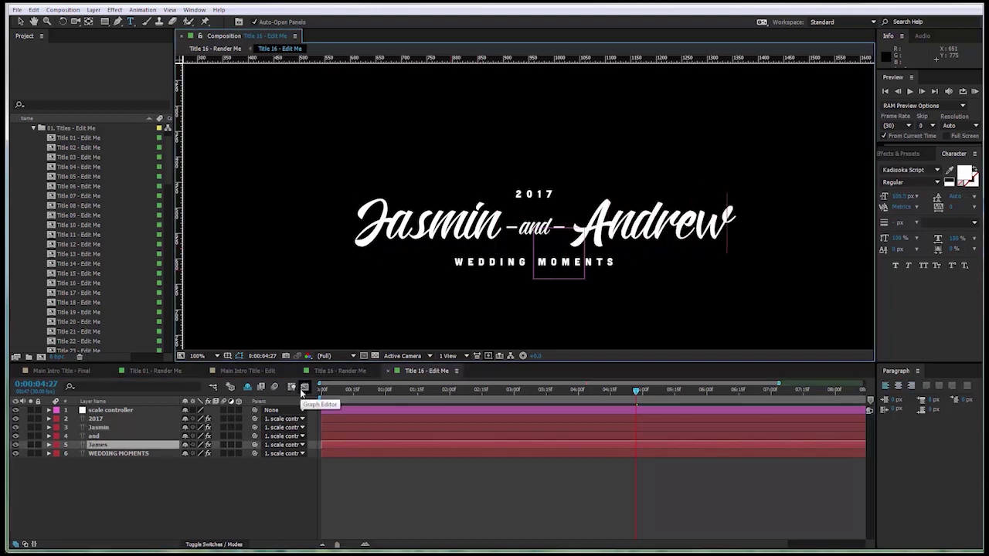
{"action": "left_click", "coordinate": [114, 465]}
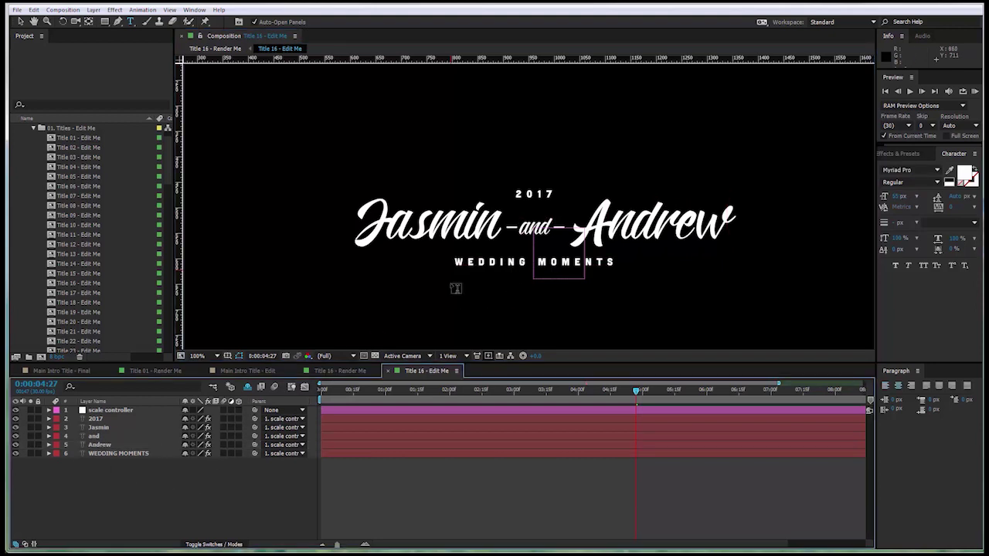
Replace the subtitle text below the names with WEDDING MEMORIES and return to the Selection tool.
{"action": "key", "text": "v"}
{"action": "double_click", "coordinate": [471, 263]}
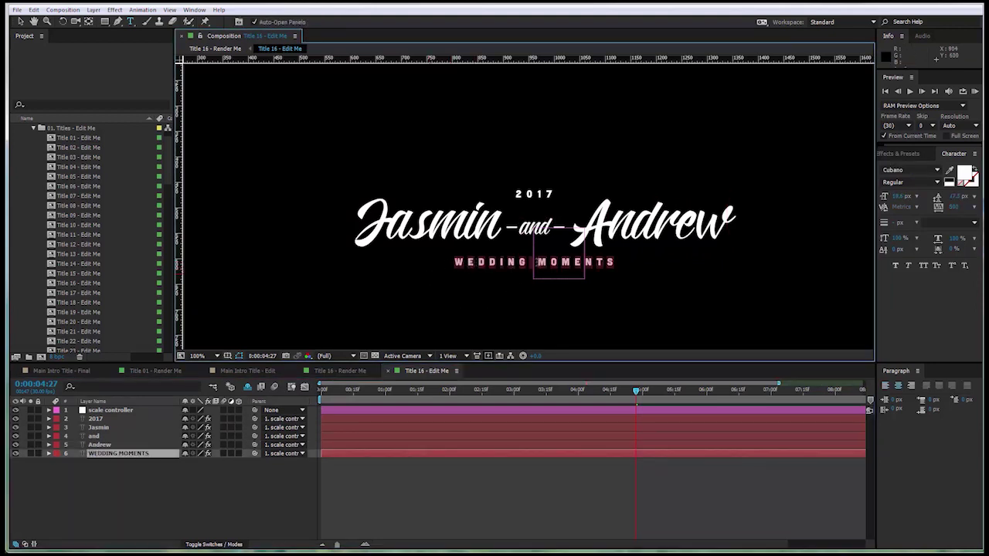
{"action": "left_click", "coordinate": [536, 263]}
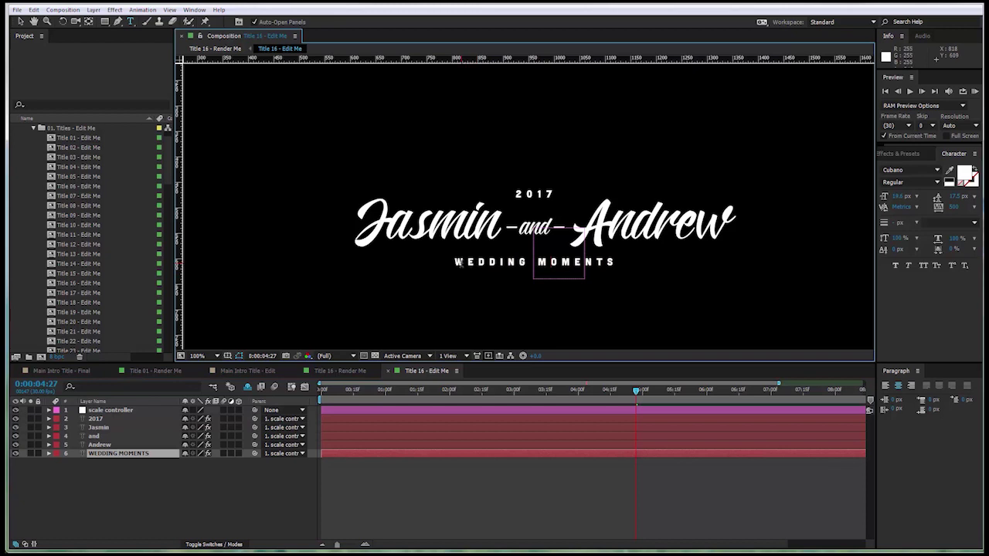
{"action": "left_click_drag", "start_coordinate": [453, 263], "coordinate": [699, 270]}
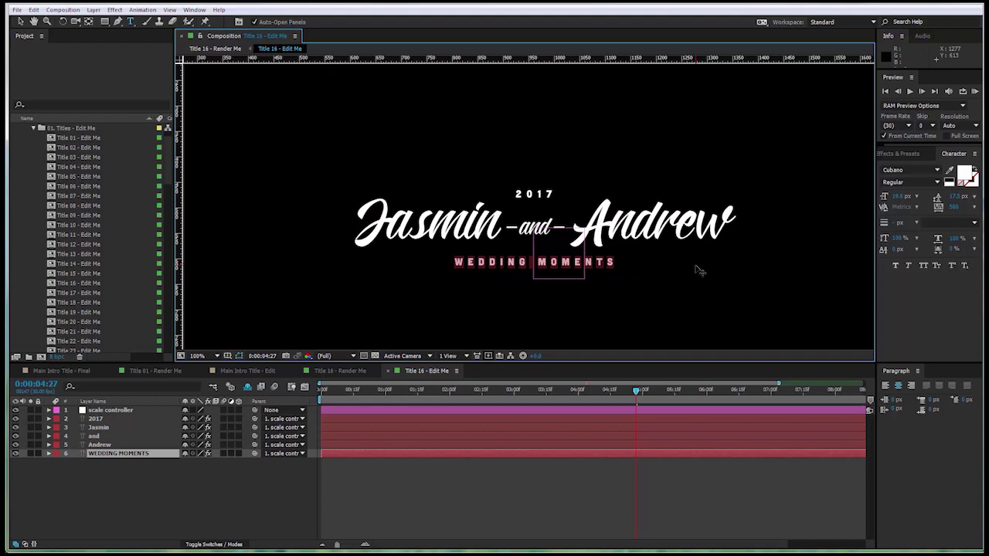
{"action": "type", "text": "WEDDIN"}
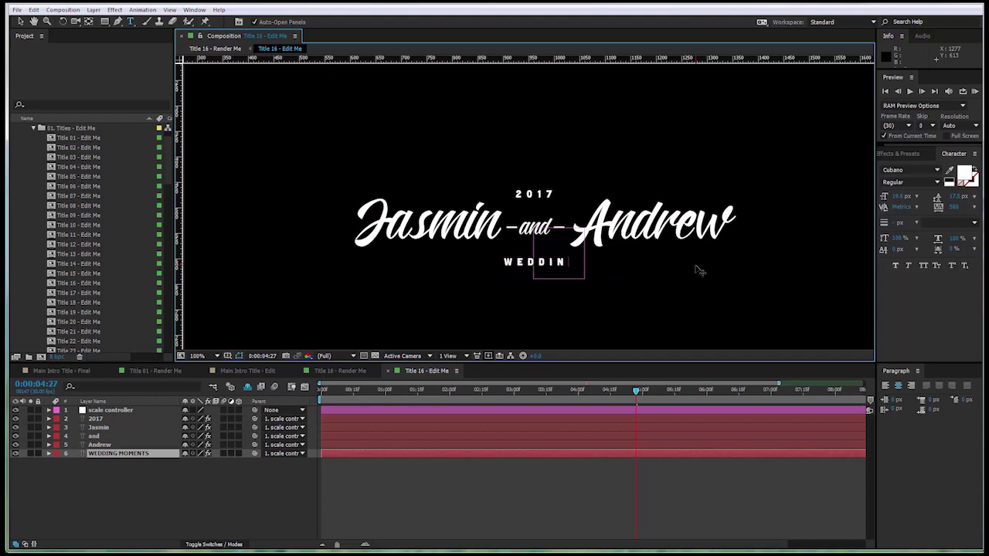
{"action": "type", "text": "G MEMO"}
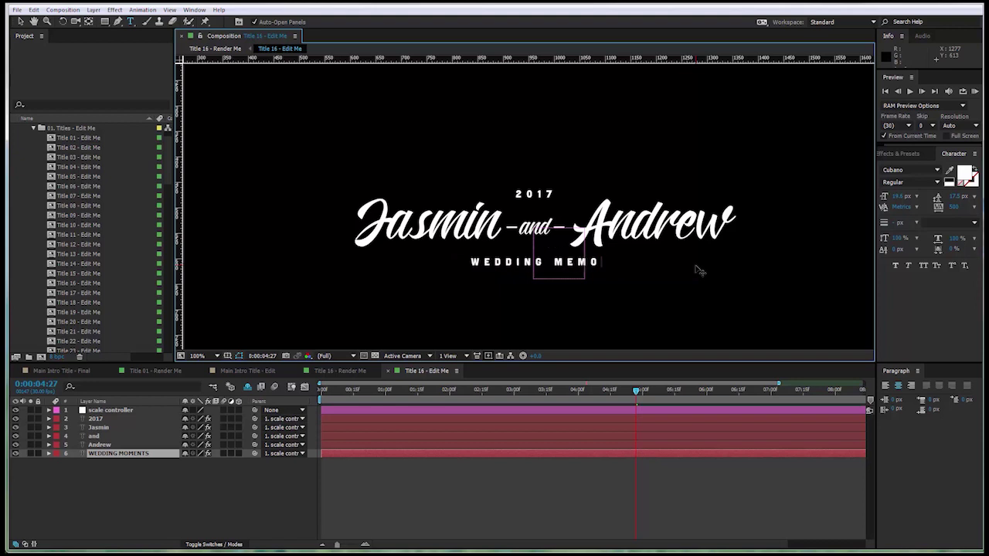
{"action": "type", "text": "RIES"}
{"action": "left_click", "coordinate": [229, 487]}
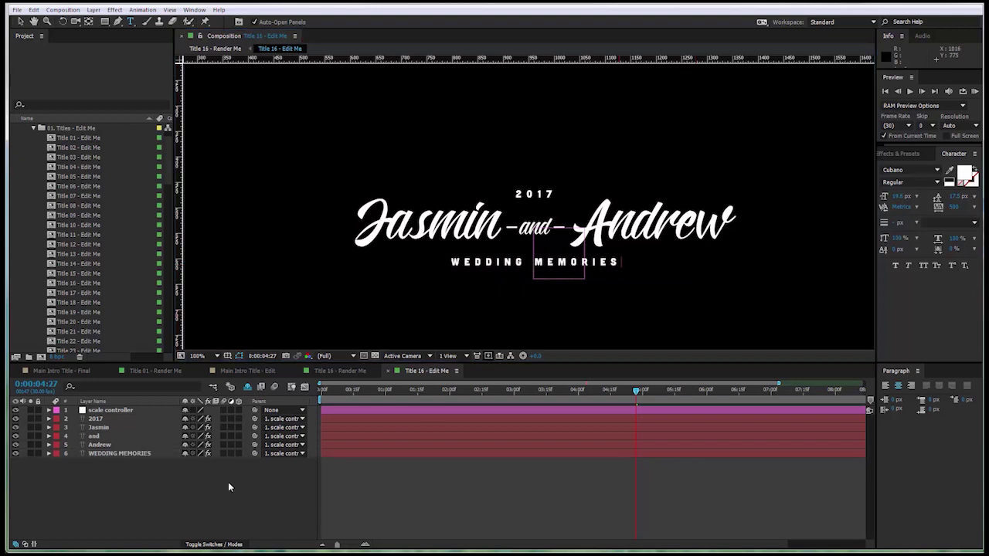
{"action": "key", "text": "v"}
{"action": "key", "text": "comma"}
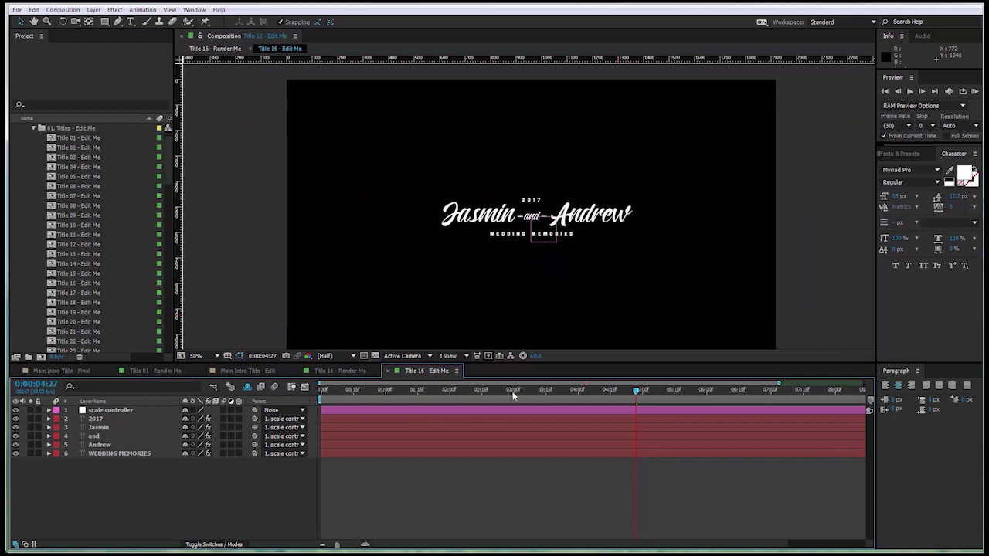
Show more of the Title 16 - Edit Me timeline and scrub through the text animation to 0:00:06:04.
{"action": "left_click_drag", "start_coordinate": [338, 543], "coordinate": [333, 543]}
{"action": "left_click_drag", "start_coordinate": [584, 393], "coordinate": [677, 421]}
{"action": "left_click_drag", "start_coordinate": [564, 402], "coordinate": [653, 432]}
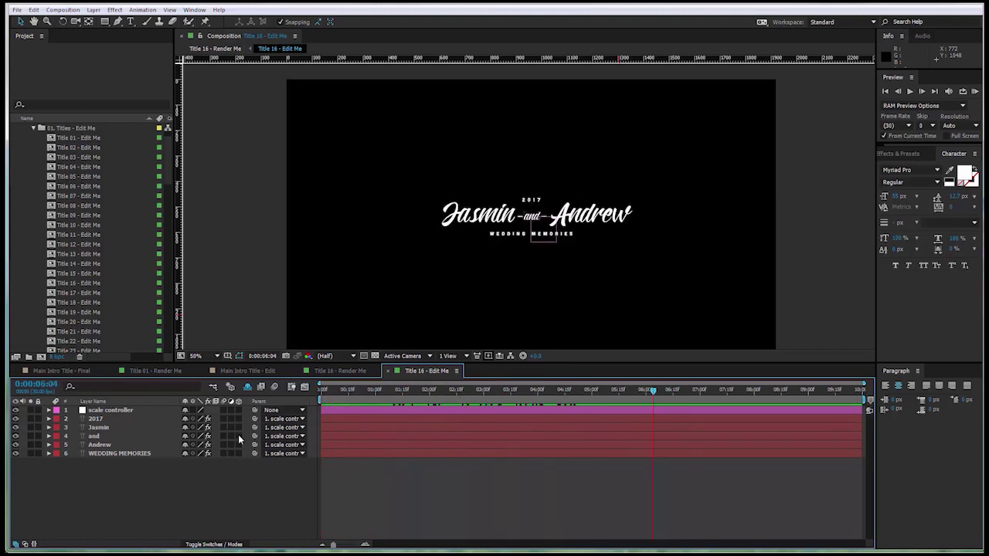
Reveal the Scale keyframes of the scale controller layer and play the title animation from the start.
{"action": "left_click", "coordinate": [112, 411]}
{"action": "key", "text": "s"}
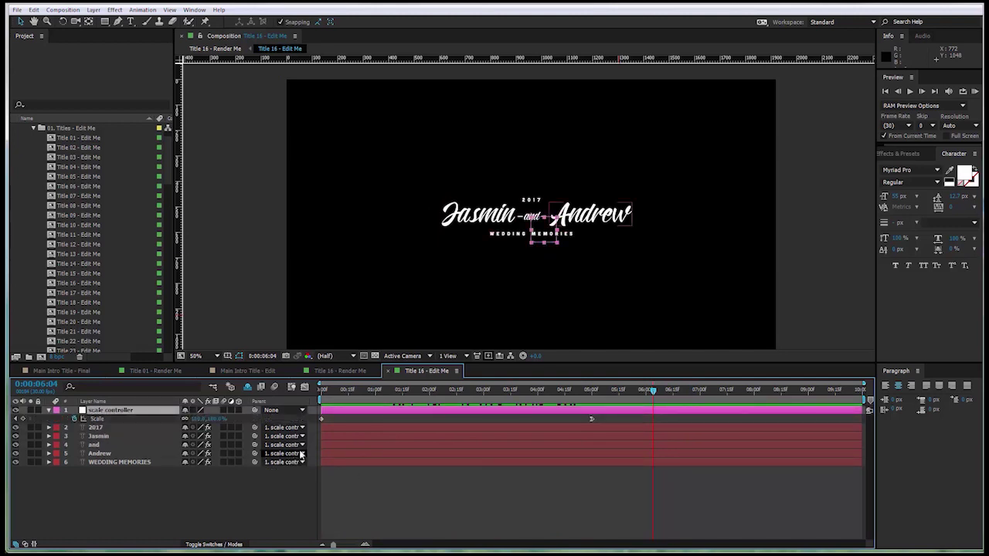
{"action": "key", "text": "Home"}
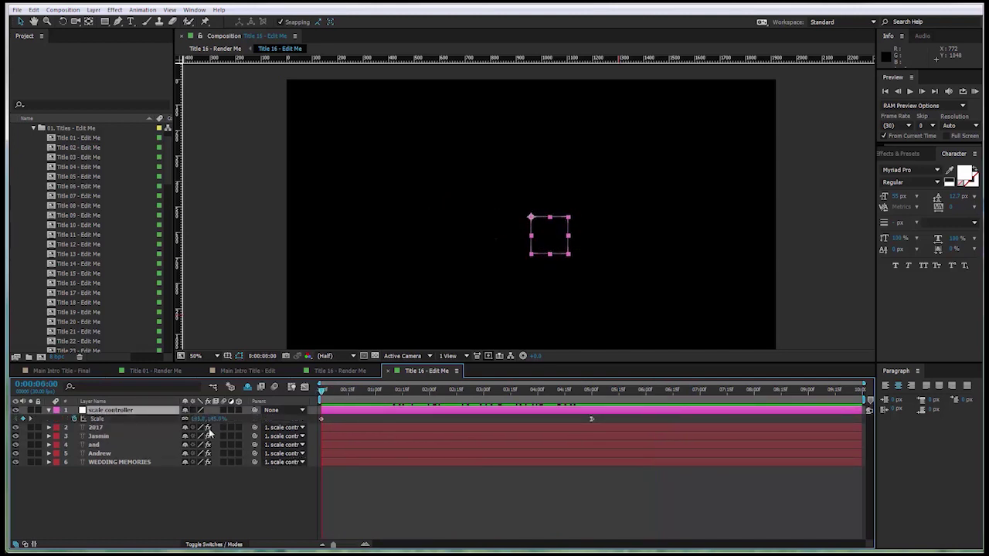
{"action": "left_click_drag", "start_coordinate": [323, 392], "coordinate": [360, 390]}
{"action": "key", "text": "Home"}
{"action": "key", "text": "space"}
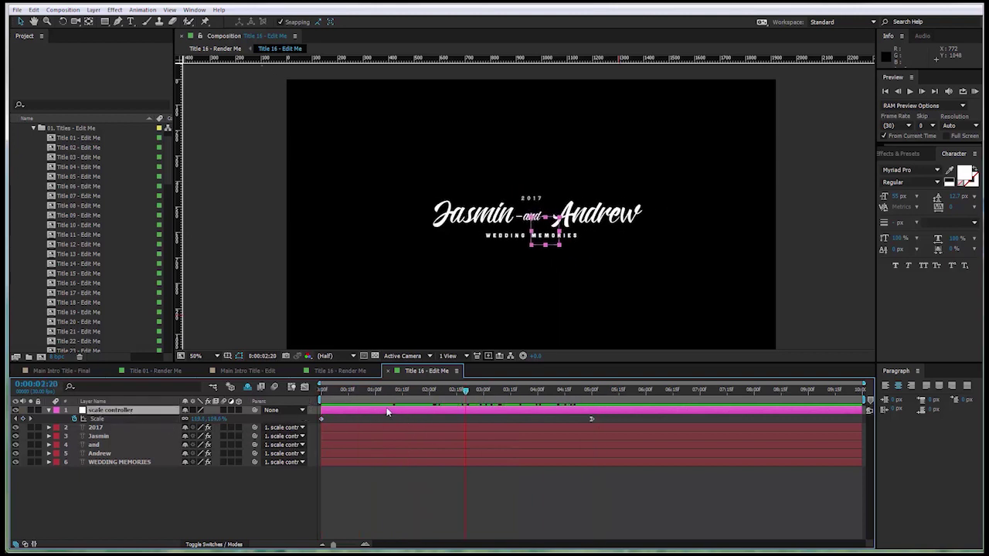
Collapse the scale controller's keyframes, deselect the layer and preview the title from the first frame.
{"action": "left_click_drag", "start_coordinate": [636, 393], "coordinate": [141, 415]}
{"action": "key", "text": "u"}
{"action": "left_click", "coordinate": [128, 513]}
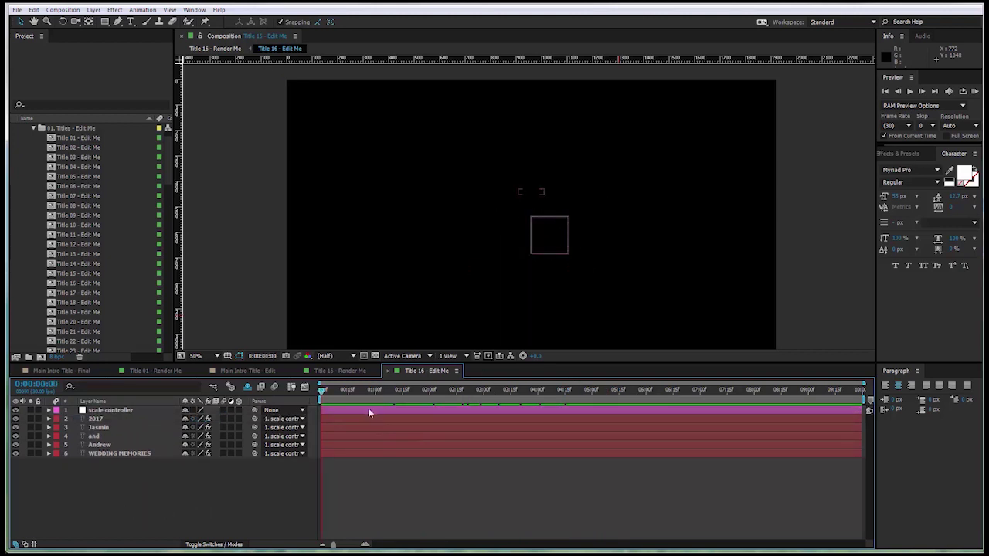
{"action": "key", "text": "space"}
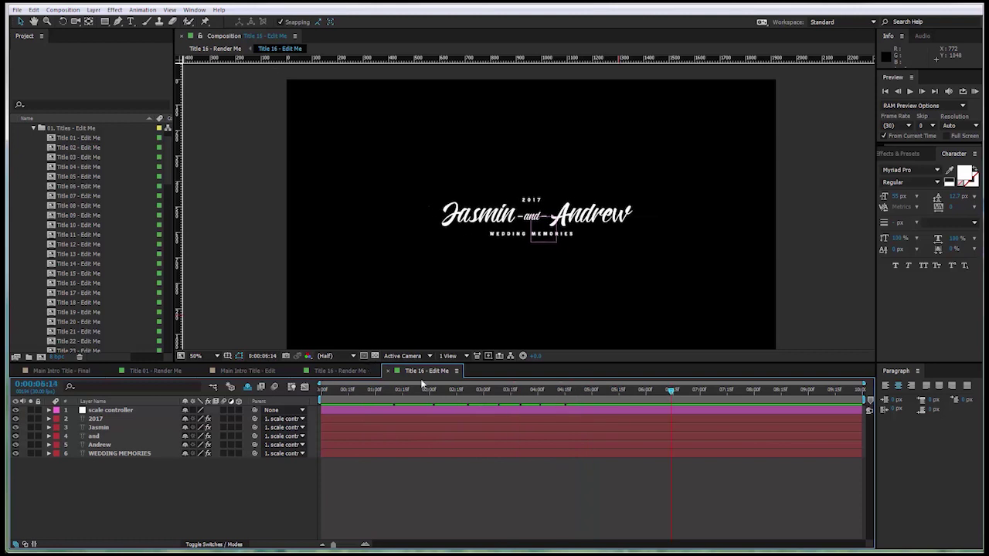
Switch to the Title 16 - Render Me comp and scrub to 0:00:02:08.
{"action": "left_click", "coordinate": [335, 371]}
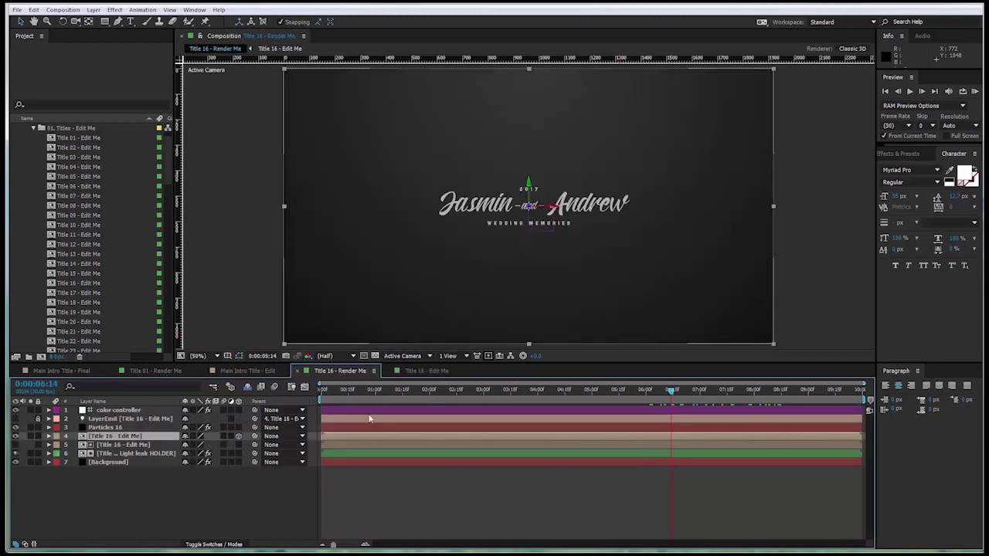
{"action": "left_click", "coordinate": [371, 491]}
{"action": "left_click_drag", "start_coordinate": [347, 397], "coordinate": [443, 397]}
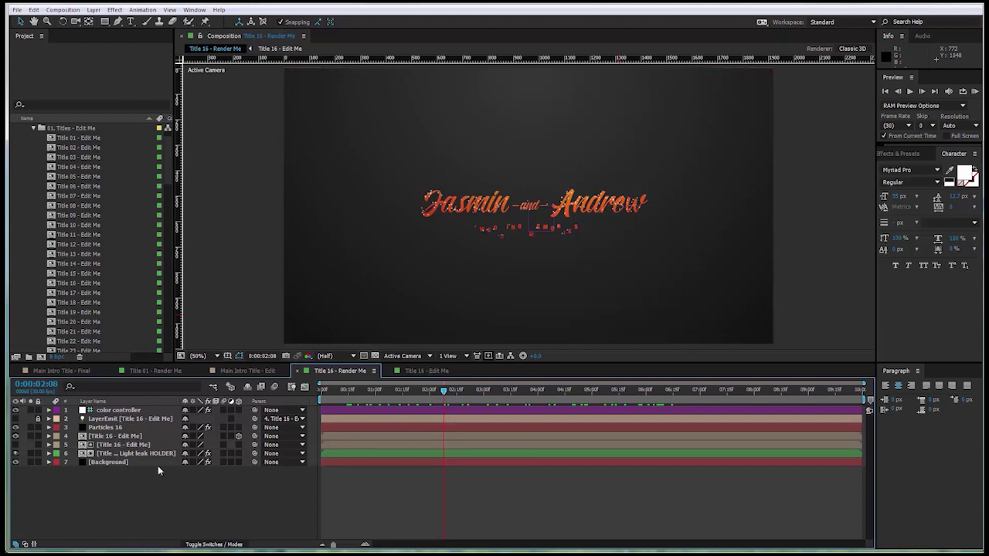
Show the effect controls of the color controller layer and scrub to 0:00:03:09.
{"action": "left_click", "coordinate": [120, 412]}
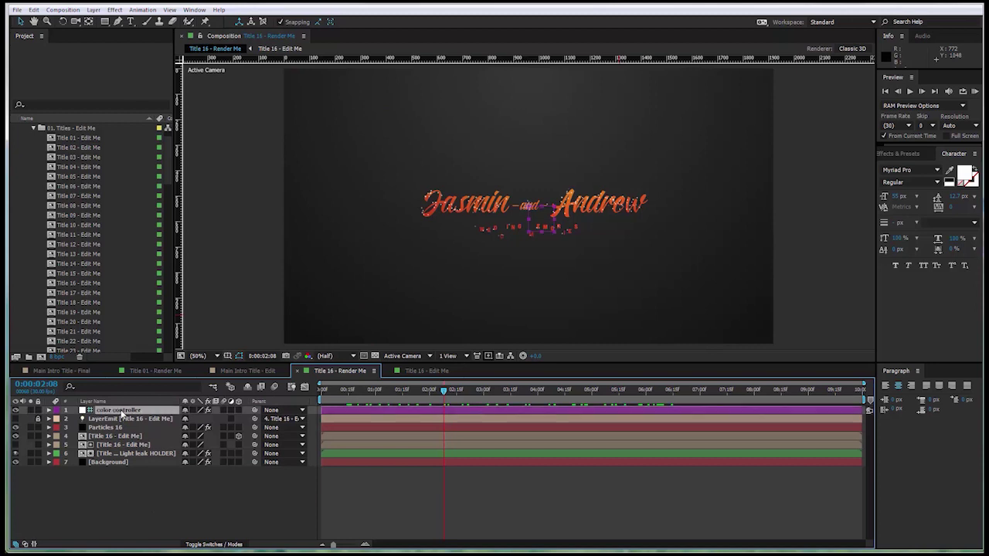
{"action": "key", "text": "F3"}
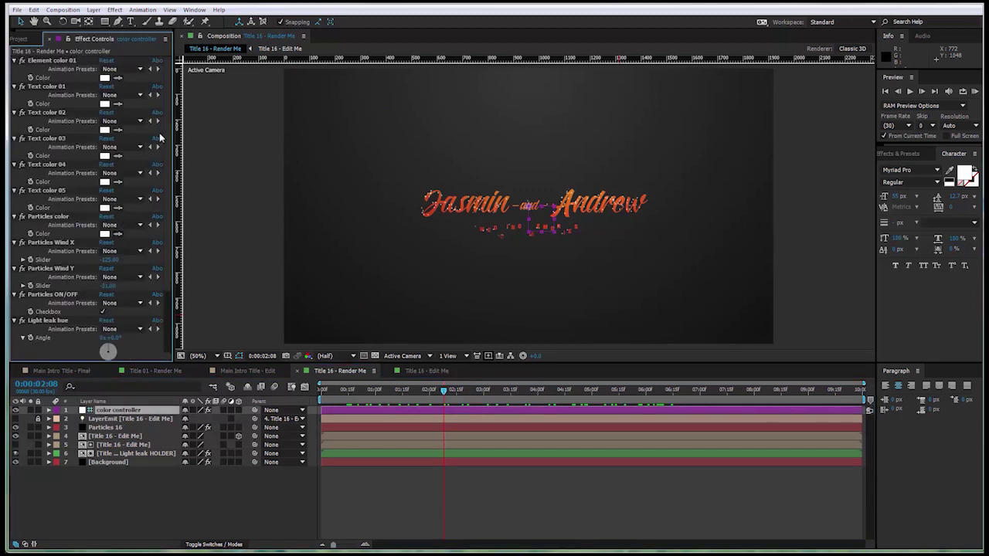
{"action": "scroll", "coordinate": [168, 137], "scroll_direction": "down", "scroll_amount": 2}
{"action": "scroll", "coordinate": [168, 132], "scroll_direction": "up", "scroll_amount": 2}
{"action": "left_click_drag", "start_coordinate": [454, 398], "coordinate": [500, 398]}
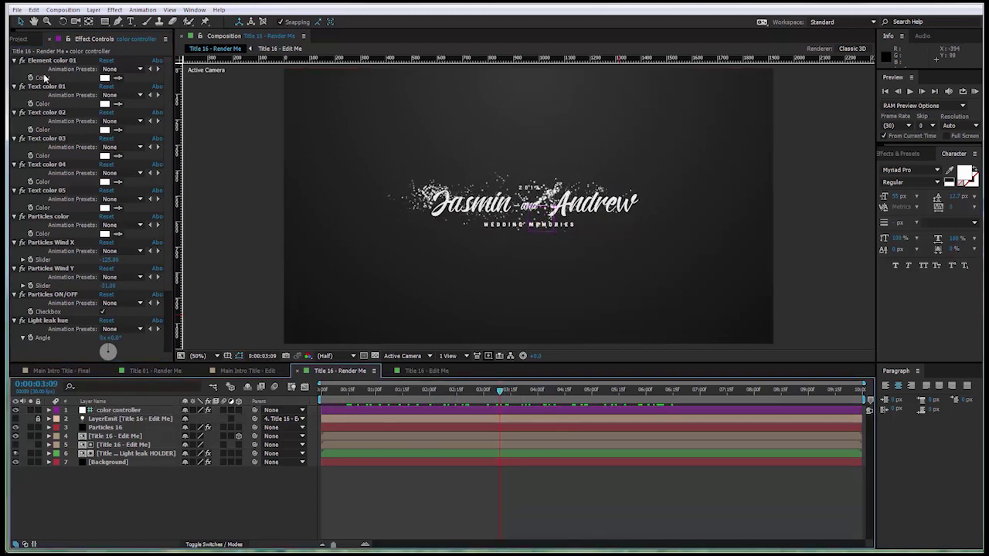
{"action": "left_click", "coordinate": [59, 61]}
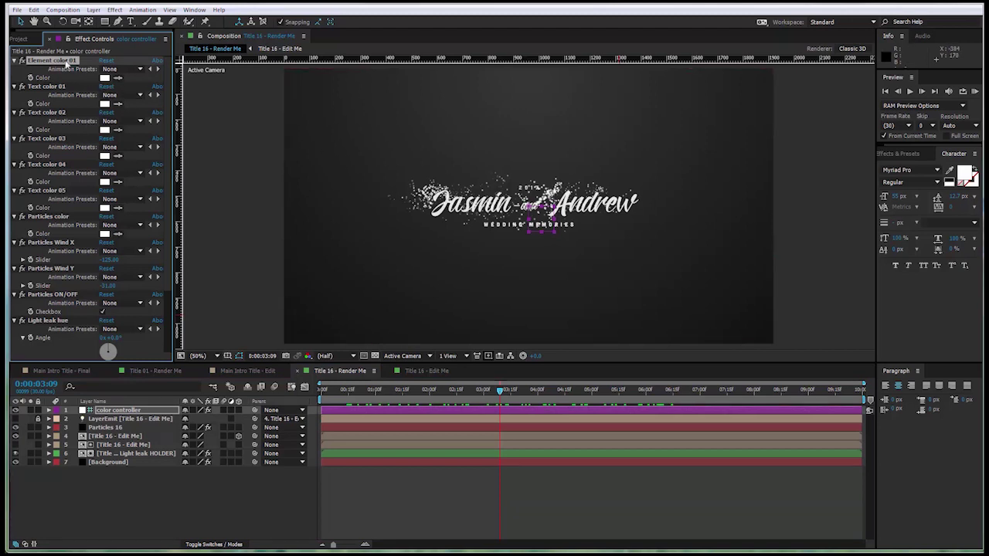
{"action": "left_click", "coordinate": [106, 78]}
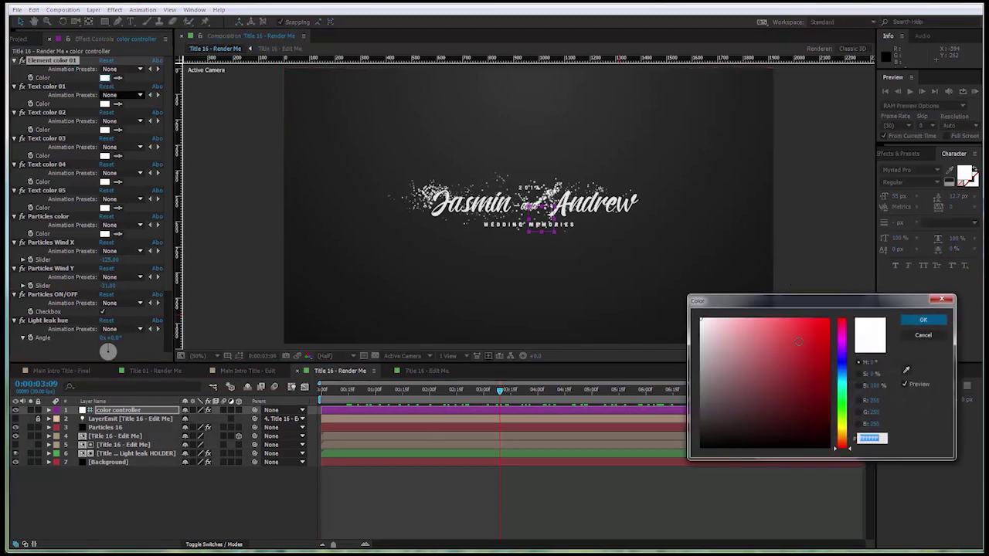
{"action": "type", "text": "A42E2E"}
{"action": "left_click", "coordinate": [844, 404]}
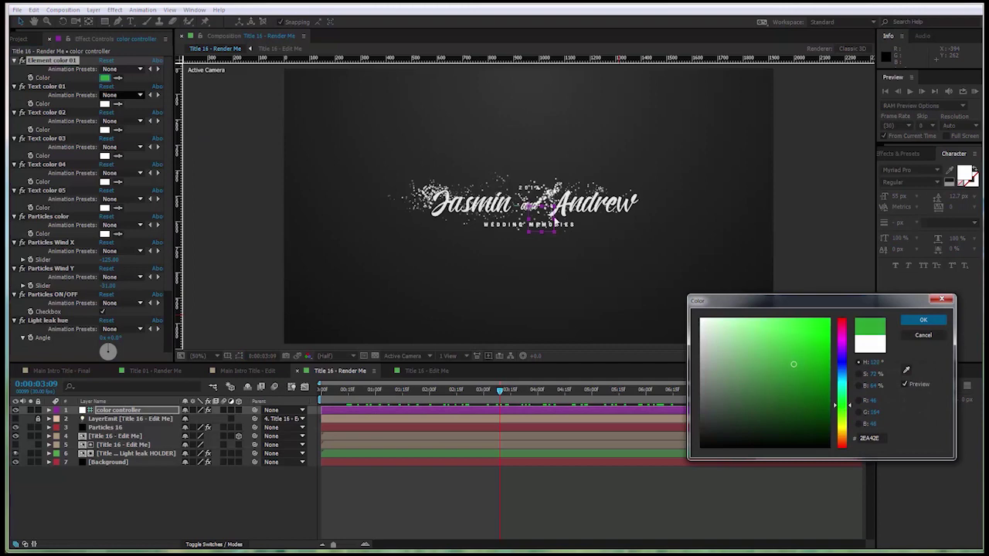
{"action": "left_click", "coordinate": [923, 337]}
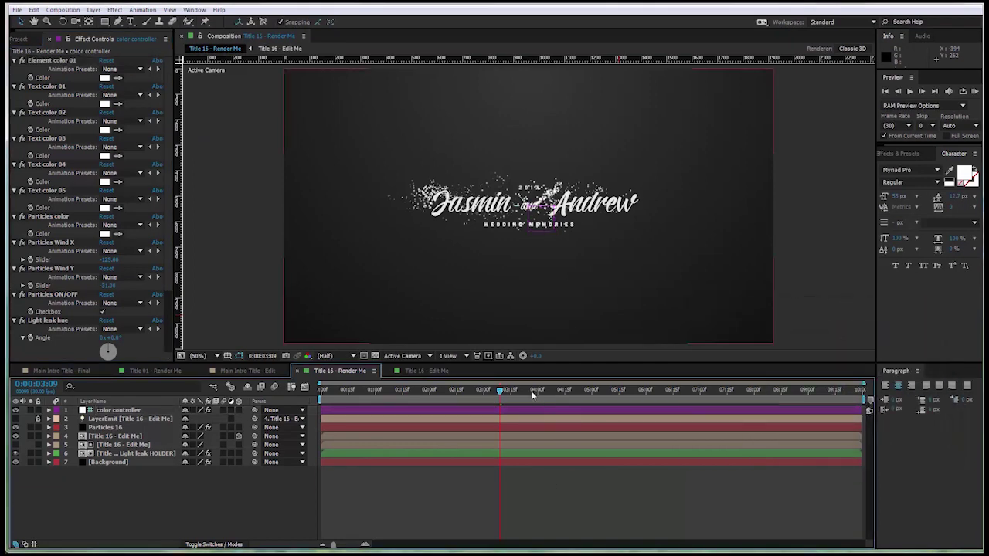
Move the current time to 0:00:05:10 and set Element color 01 of the color controller to gold E1AC50.
{"action": "left_click", "coordinate": [609, 392]}
{"action": "scroll", "coordinate": [544, 218], "scroll_direction": "up", "scroll_amount": 1}
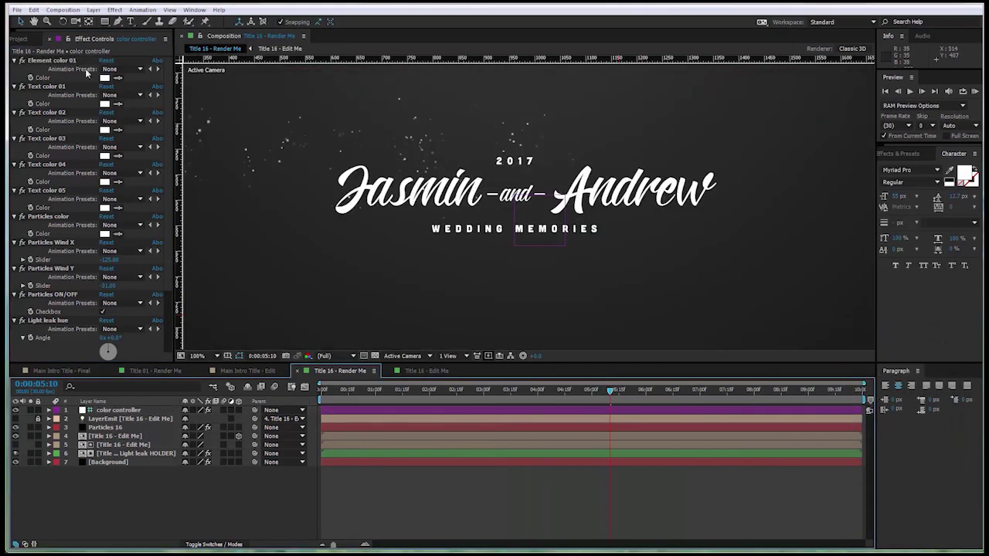
{"action": "left_click", "coordinate": [105, 77]}
{"action": "left_click", "coordinate": [780, 417]}
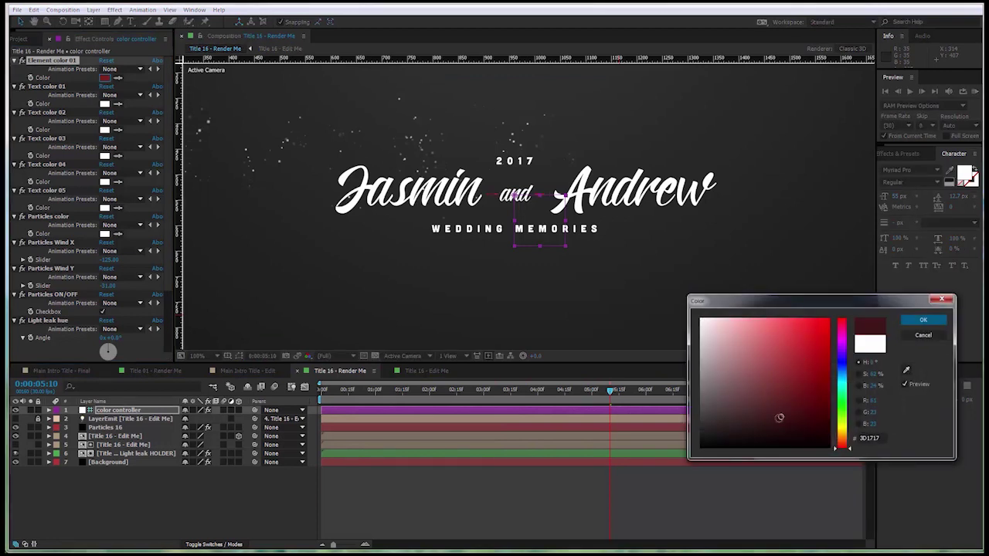
{"action": "left_click", "coordinate": [798, 346]}
{"action": "mouse_move", "coordinate": [842, 387]}
{"action": "left_mouse_down"}
{"action": "mouse_move", "coordinate": [846, 436]}
{"action": "mouse_move", "coordinate": [844, 425]}
{"action": "left_mouse_up"}
{"action": "mouse_move", "coordinate": [811, 373]}
{"action": "left_mouse_down"}
{"action": "mouse_move", "coordinate": [804, 343]}
{"action": "mouse_move", "coordinate": [781, 333]}
{"action": "left_mouse_up"}
{"action": "left_click", "coordinate": [842, 435]}
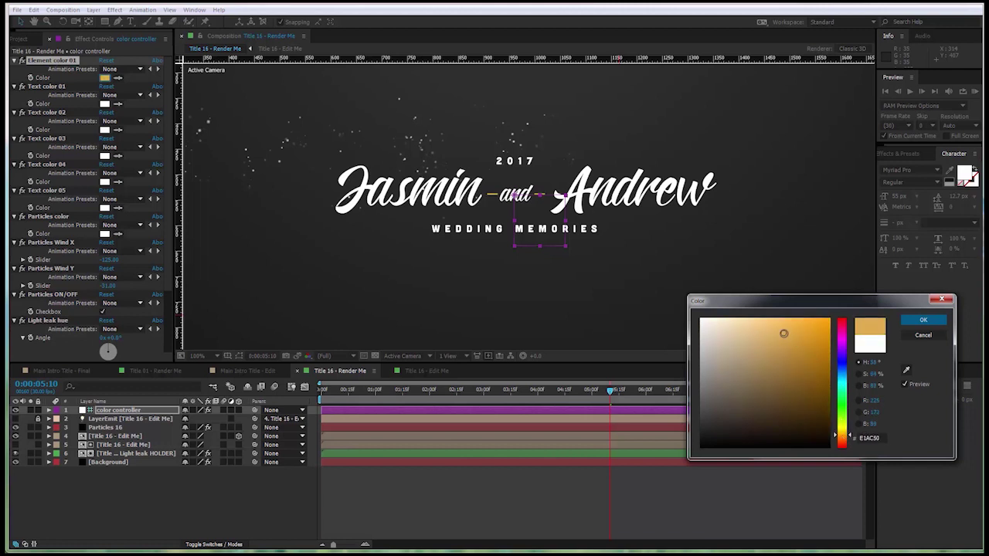
{"action": "left_click", "coordinate": [923, 320]}
Sample the gold Element color 01 swatch into Text color 01 and Text color 02.
{"action": "left_click", "coordinate": [43, 88]}
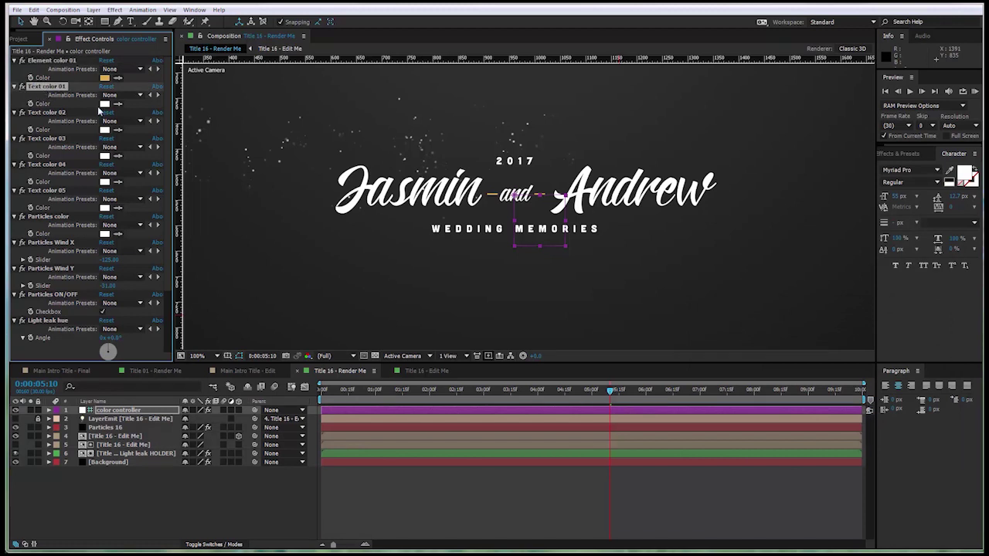
{"action": "left_click", "coordinate": [105, 104]}
{"action": "key", "text": "Escape"}
{"action": "left_click", "coordinate": [118, 103]}
{"action": "left_click", "coordinate": [103, 79]}
{"action": "left_click", "coordinate": [63, 114]}
{"action": "left_click", "coordinate": [118, 129]}
{"action": "left_click", "coordinate": [105, 103]}
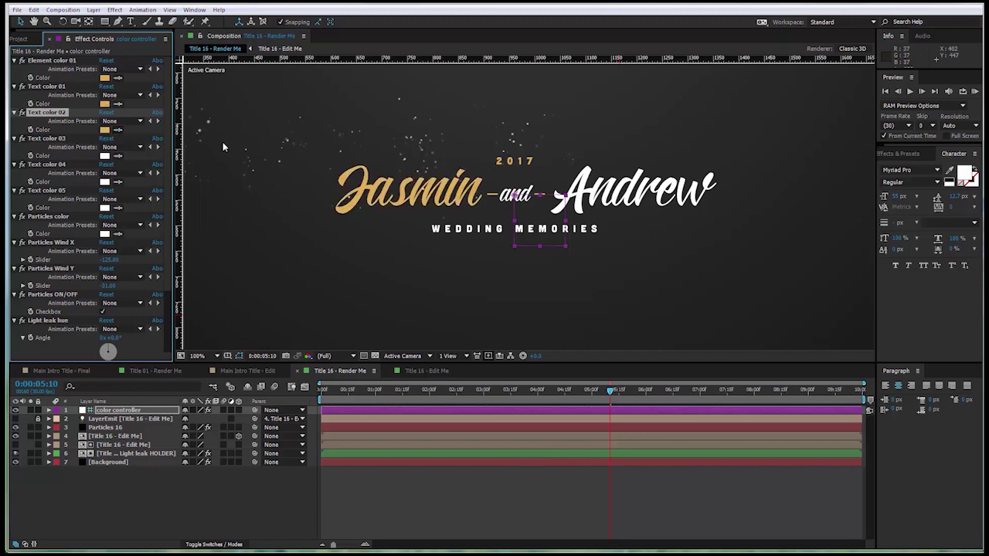
Copy the same gold to Text color 03, Text color 04 and Text color 05 by sampling the swatches above.
{"action": "left_click", "coordinate": [106, 129]}
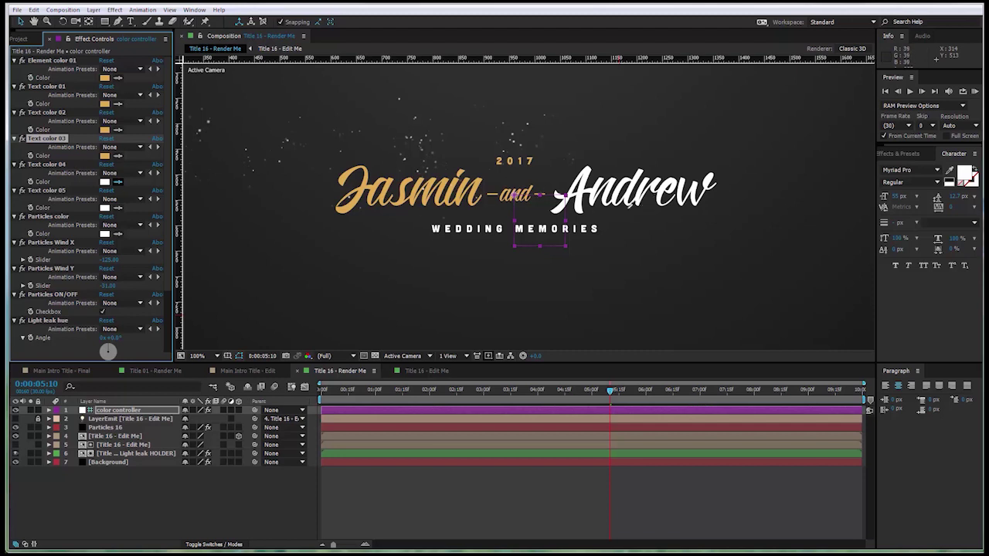
{"action": "left_click", "coordinate": [108, 157]}
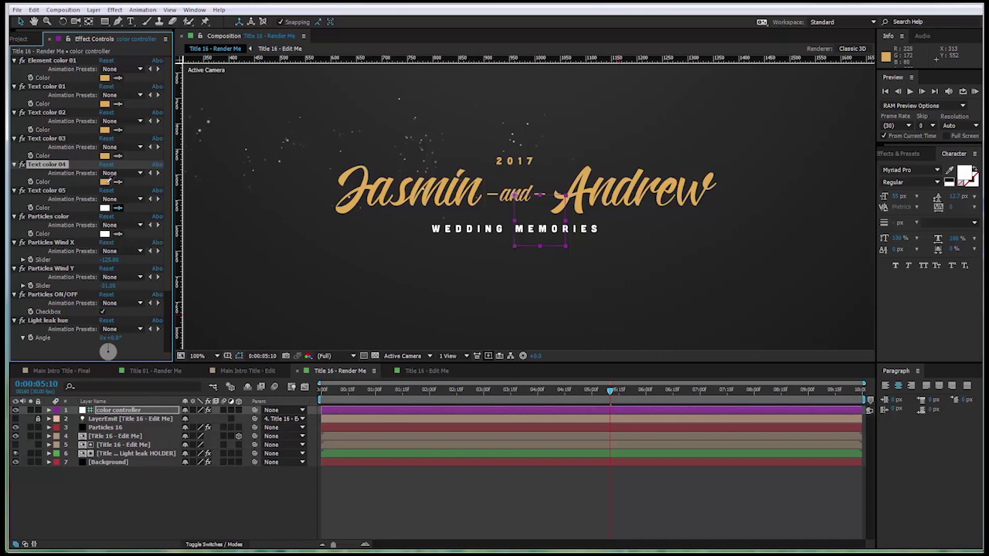
{"action": "left_click", "coordinate": [108, 182]}
Move the current time to 0:00:03:15 and set Particles color to yellow-gold D6B533.
{"action": "left_click", "coordinate": [60, 218]}
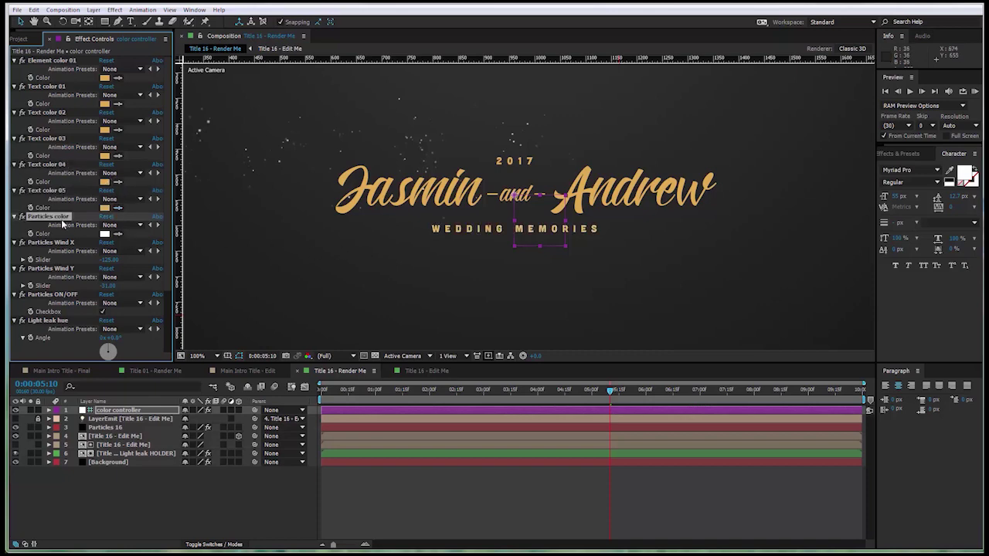
{"action": "mouse_move", "coordinate": [519, 396]}
{"action": "left_mouse_down"}
{"action": "mouse_move", "coordinate": [364, 396]}
{"action": "mouse_move", "coordinate": [510, 396]}
{"action": "left_mouse_up"}
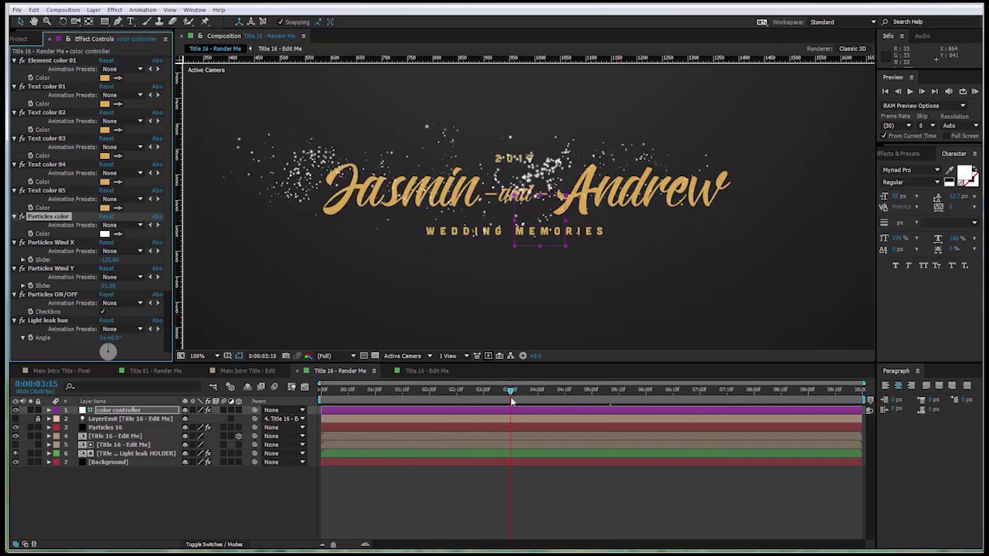
{"action": "left_click", "coordinate": [105, 233]}
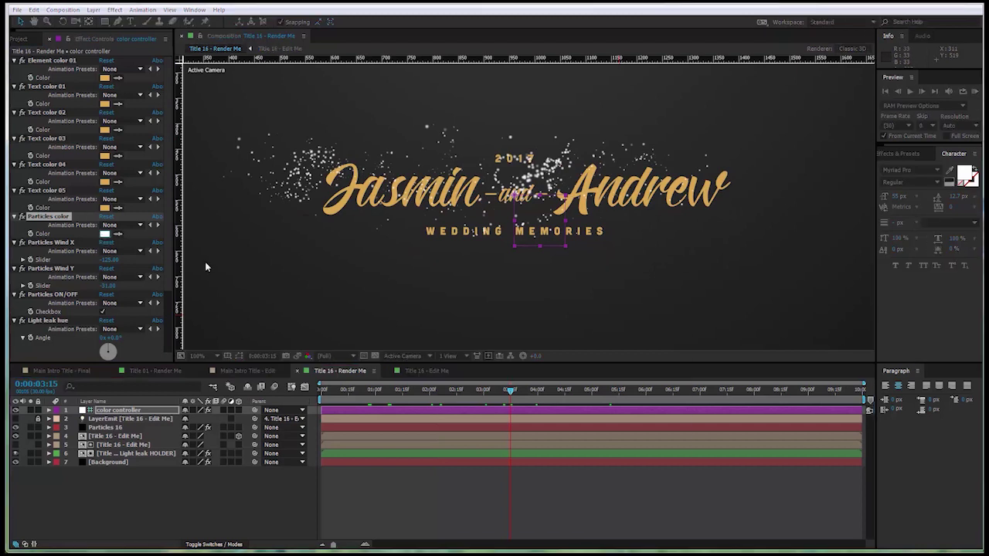
{"action": "left_click", "coordinate": [799, 337]}
{"action": "left_click_drag", "start_coordinate": [846, 391], "coordinate": [850, 437]}
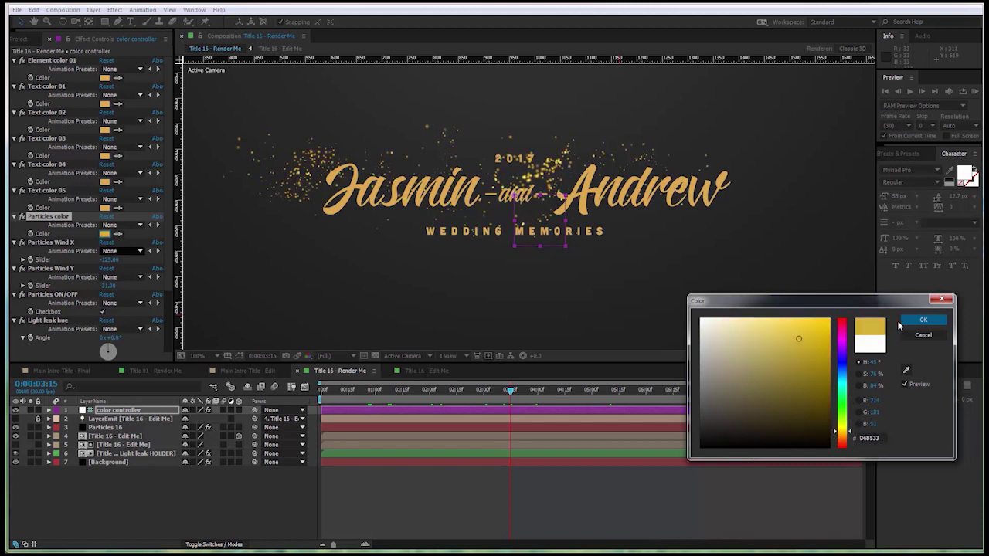
{"action": "left_click", "coordinate": [922, 321]}
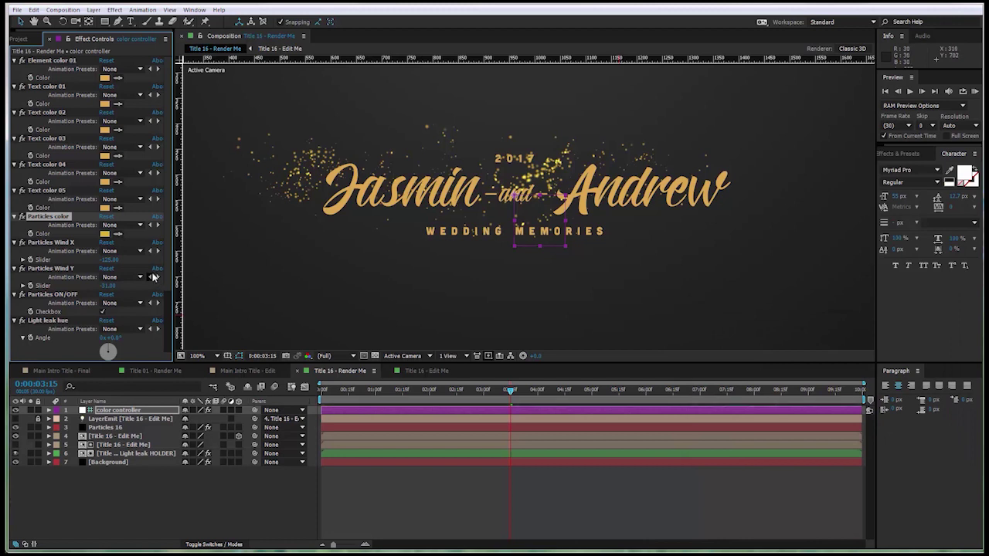
Set the Particles Wind X slider to 83 and scrub around 0:00:04:04 to check the particles' drift.
{"action": "left_click", "coordinate": [48, 242]}
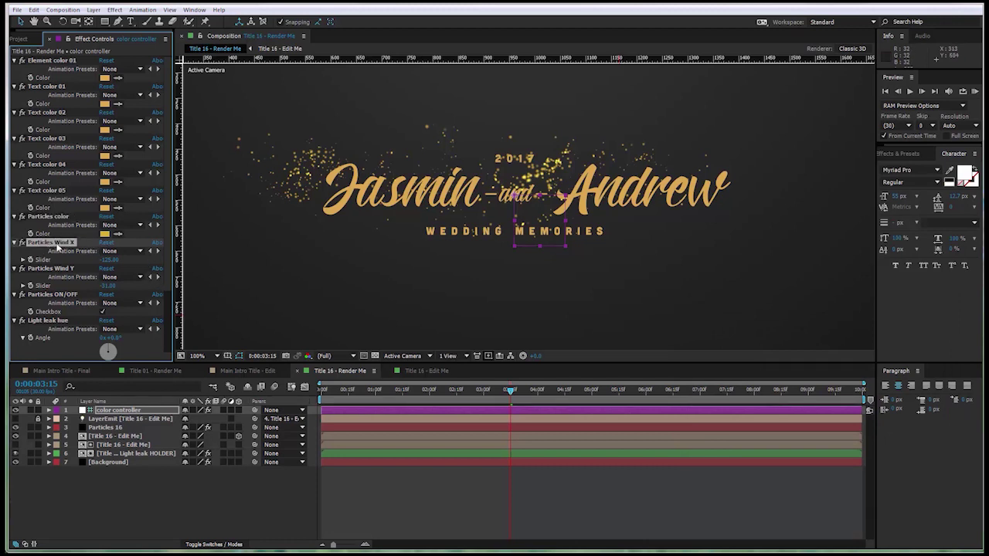
{"action": "scroll", "coordinate": [528, 287], "scroll_direction": "down", "scroll_amount": 1}
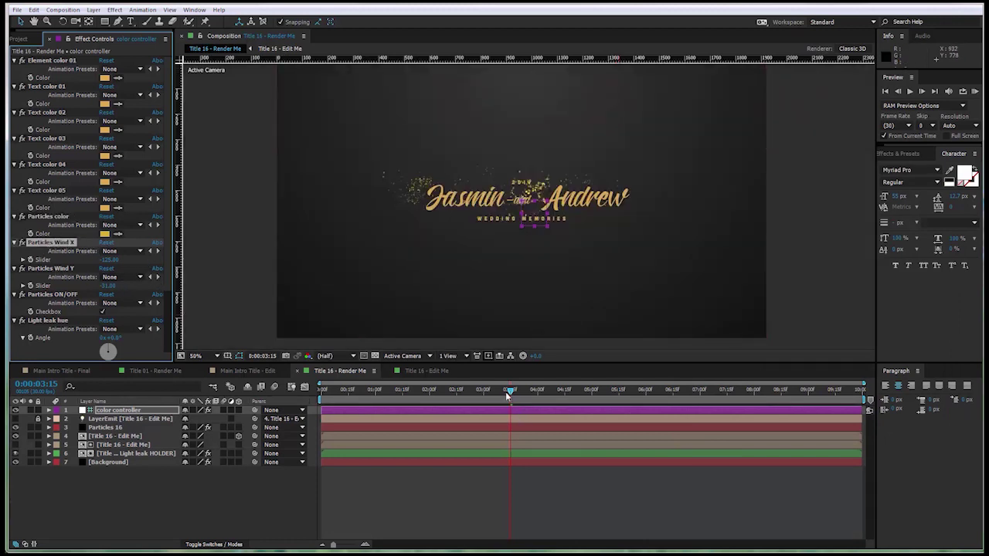
{"action": "left_click_drag", "start_coordinate": [509, 394], "coordinate": [553, 404]}
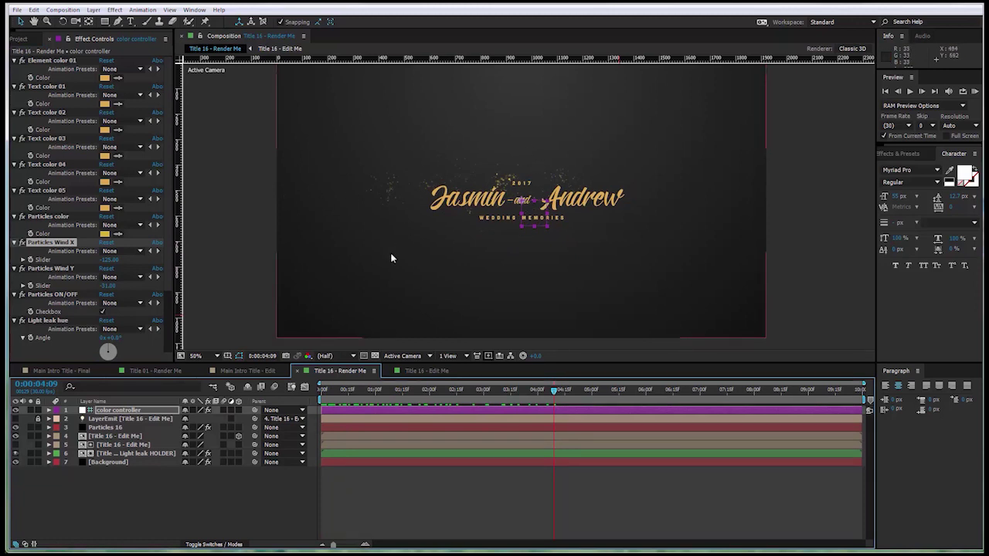
{"action": "left_click_drag", "start_coordinate": [109, 260], "coordinate": [225, 274]}
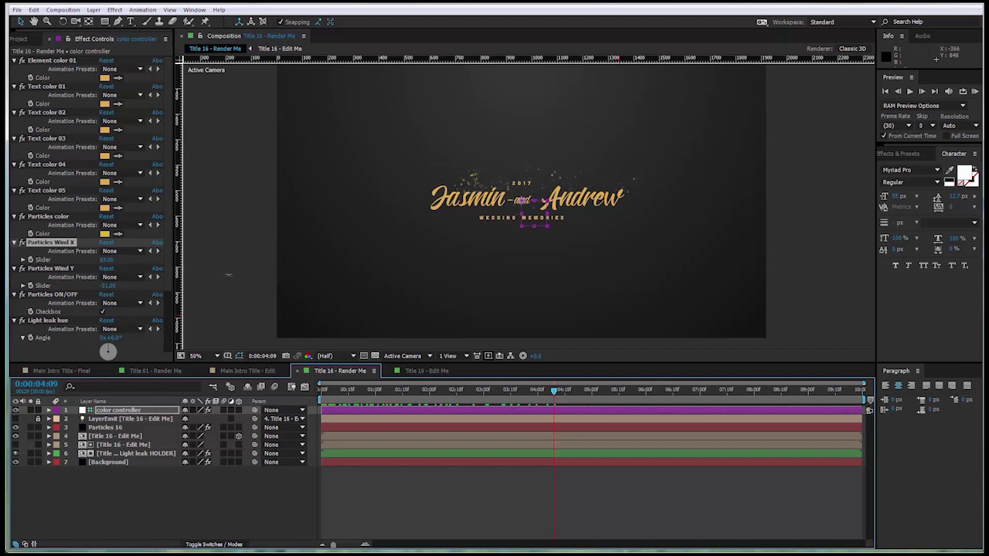
{"action": "left_click_drag", "start_coordinate": [399, 392], "coordinate": [546, 396]}
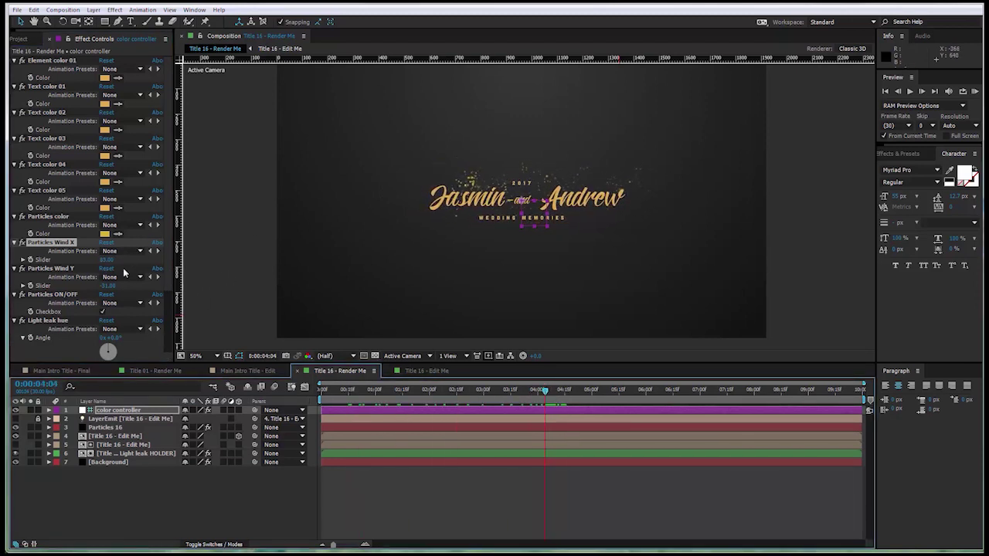
Set the Particles Wind Y slider to 17 and scrub between about 0:00:03:19 and 0:00:04:06 to check the particles' drift.
{"action": "left_click", "coordinate": [109, 285]}
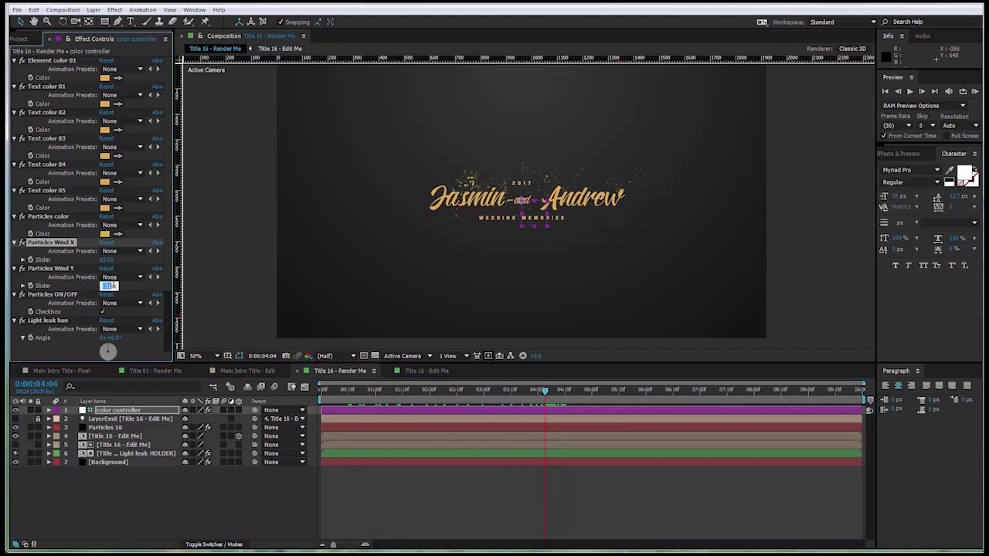
{"action": "left_click", "coordinate": [92, 290]}
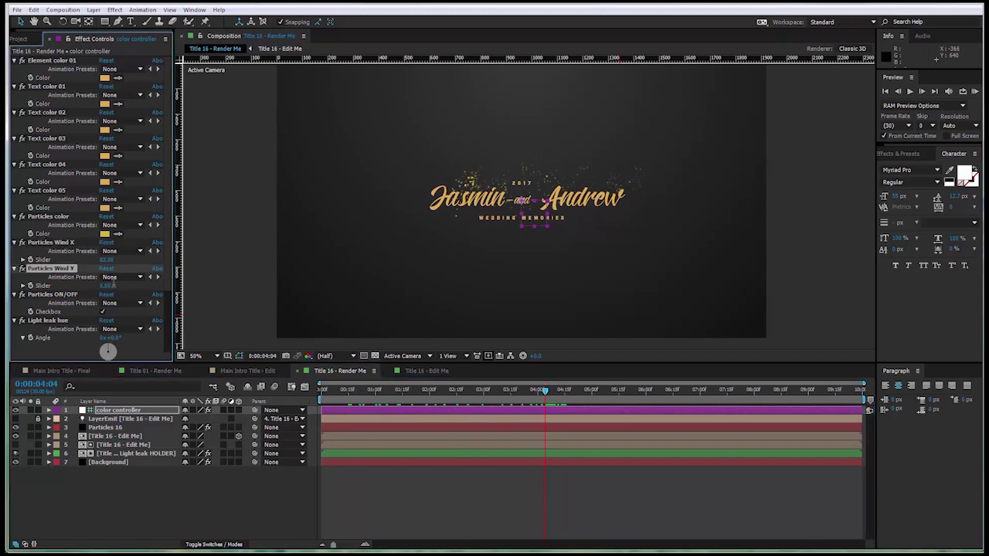
{"action": "left_click_drag", "start_coordinate": [447, 397], "coordinate": [547, 410]}
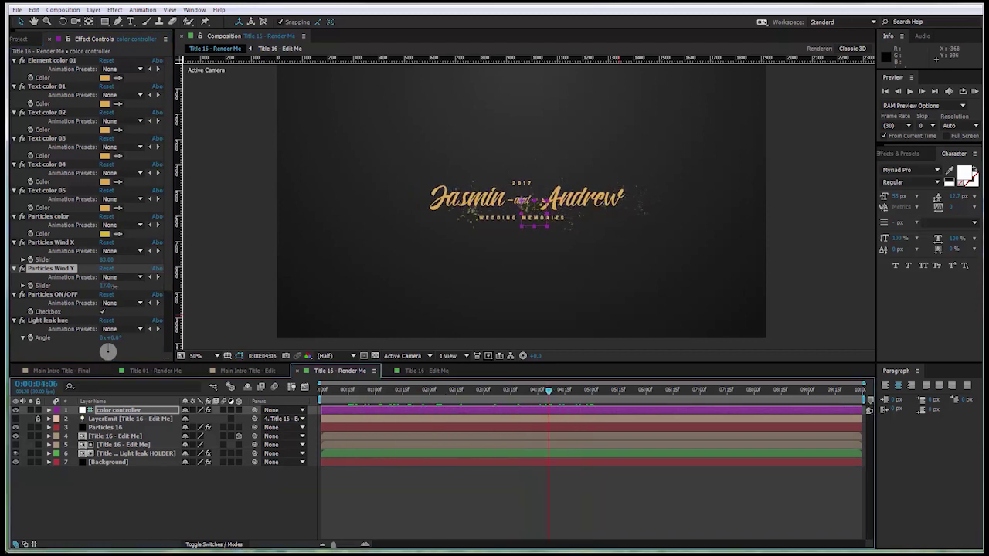
{"action": "left_click", "coordinate": [421, 392]}
{"action": "left_click_drag", "start_coordinate": [433, 396], "coordinate": [517, 392]}
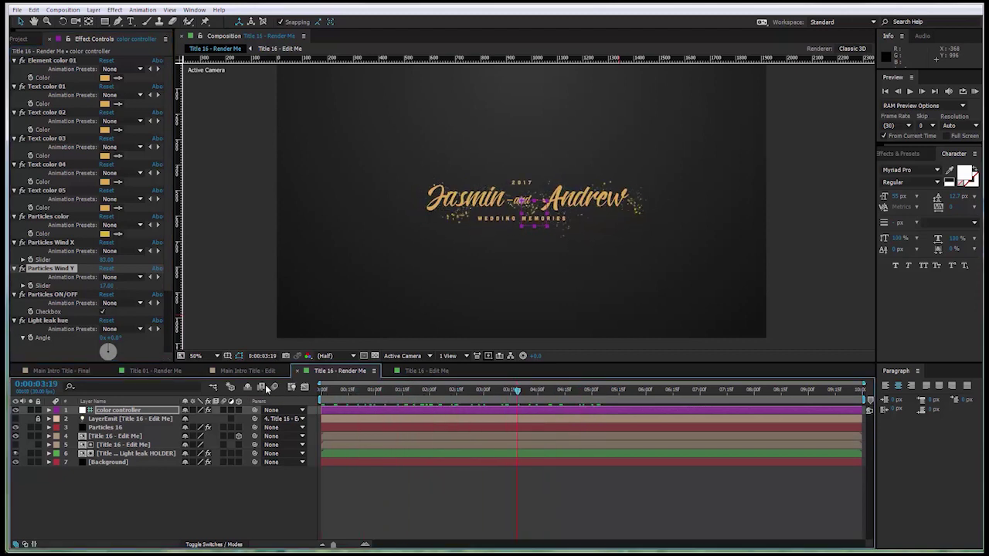
Scrub to about 0:00:05:03, switch the particles off with the Particles ON/OFF checkbox, and switch them on again.
{"action": "left_click", "coordinate": [77, 295]}
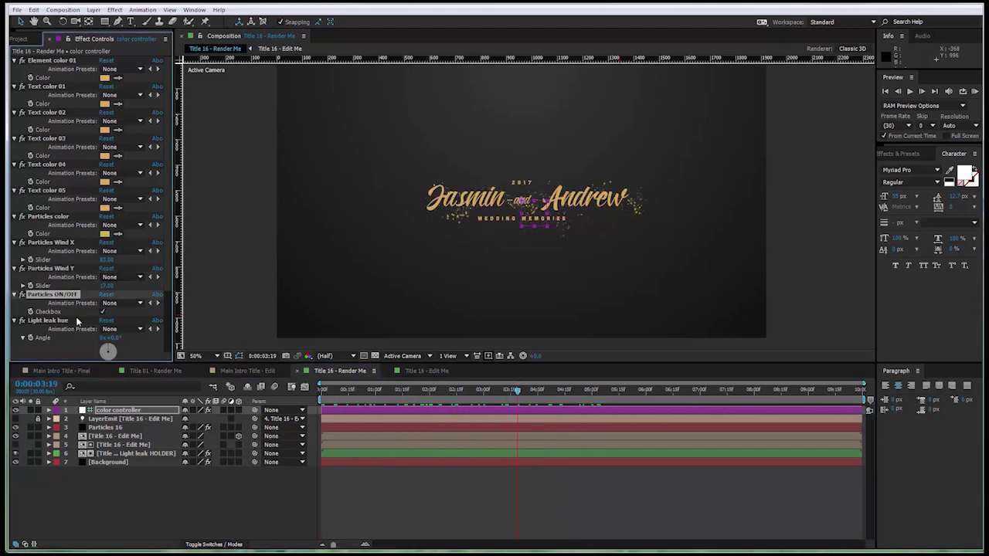
{"action": "scroll", "coordinate": [170, 260], "scroll_direction": "down", "scroll_amount": 3}
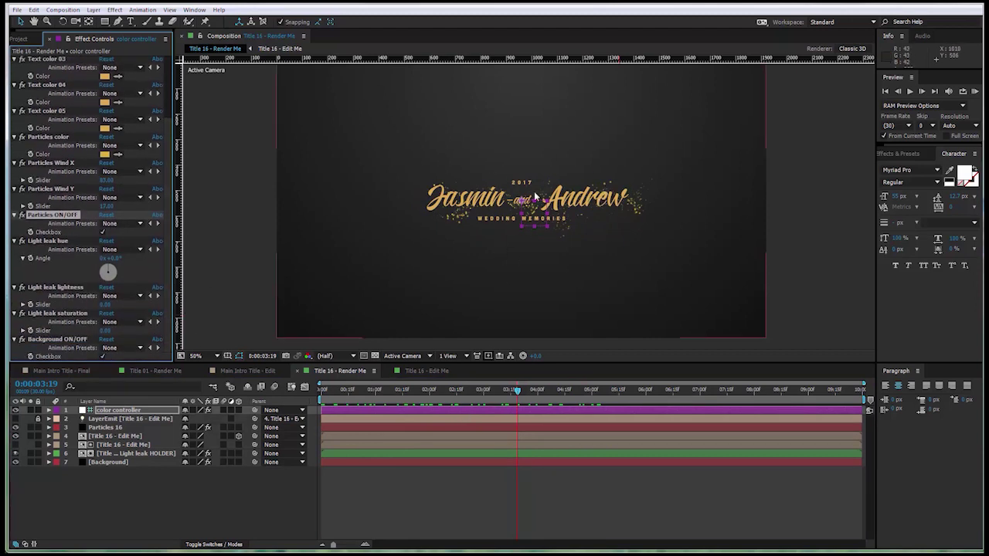
{"action": "left_click_drag", "start_coordinate": [481, 394], "coordinate": [597, 389]}
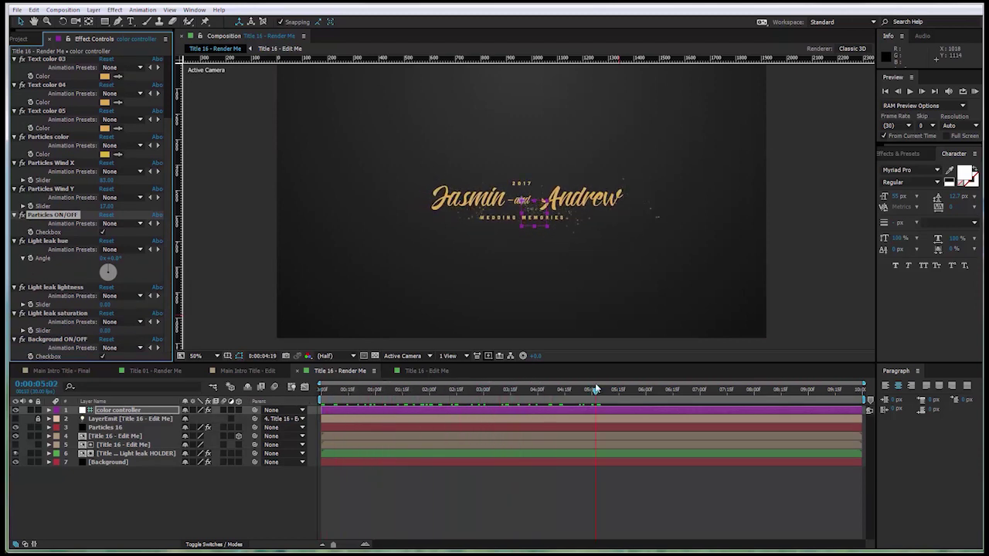
{"action": "left_click", "coordinate": [101, 232]}
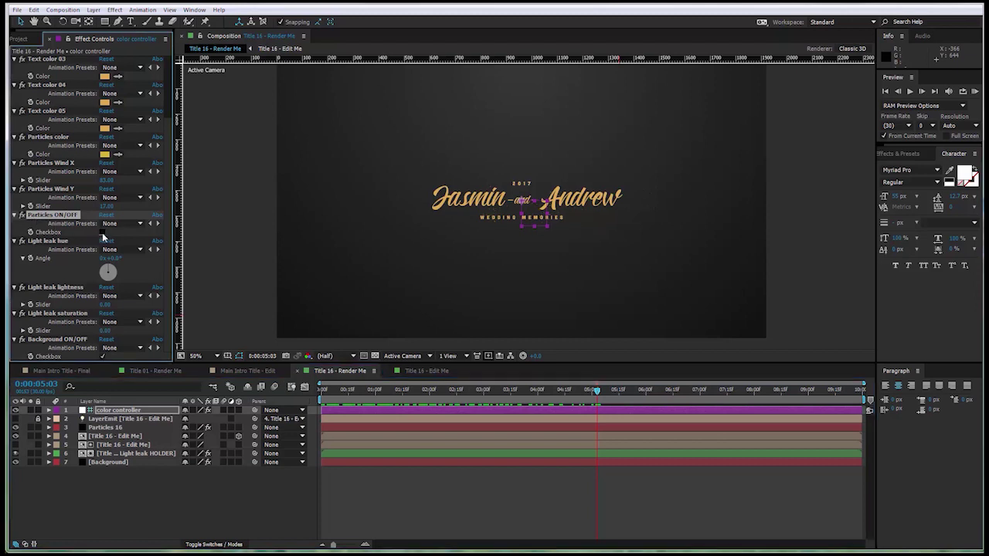
{"action": "left_click", "coordinate": [102, 232]}
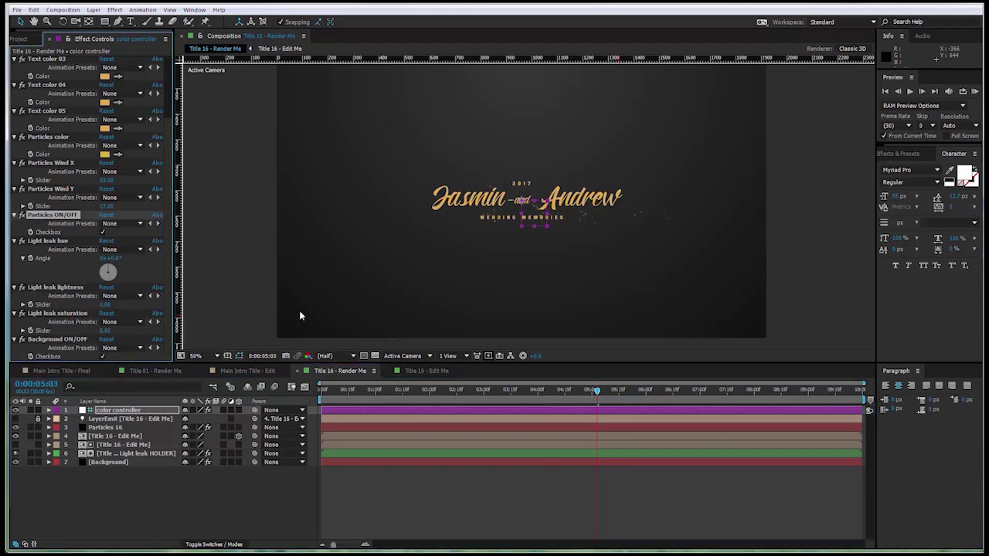
Preview the title from its beginning and stop at 0:00:02:06 to examine the light leak colour on the text.
{"action": "left_click", "coordinate": [38, 242]}
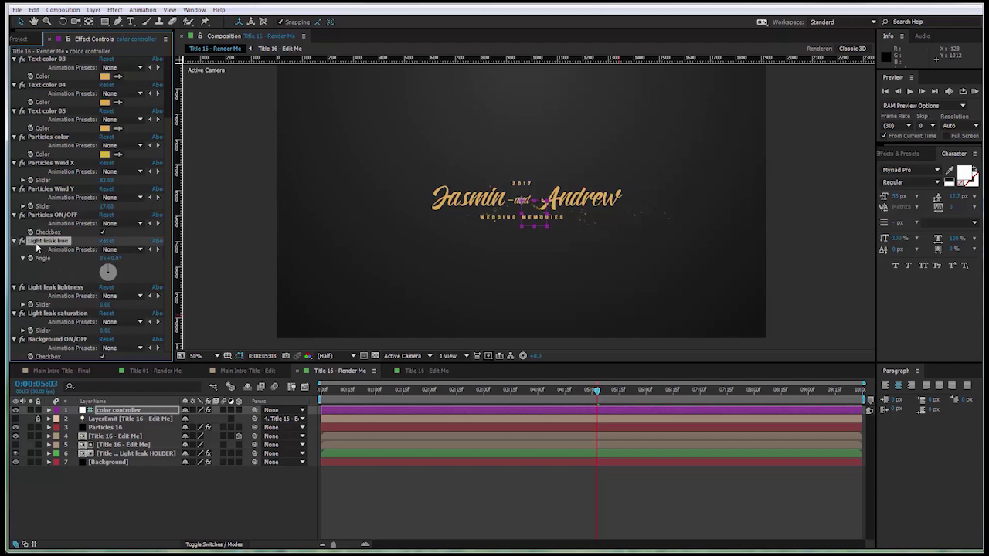
{"action": "left_click_drag", "start_coordinate": [369, 392], "coordinate": [305, 402]}
{"action": "key", "text": "space"}
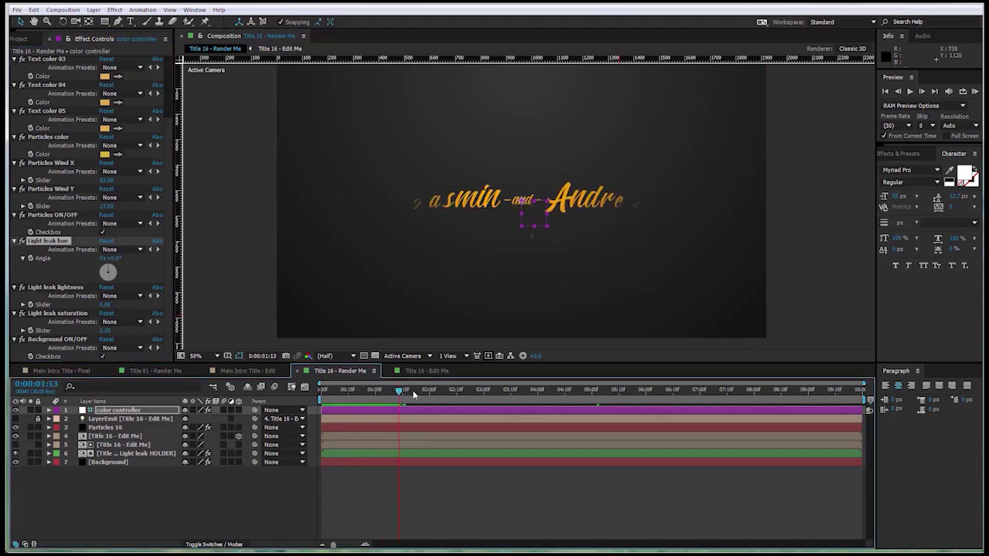
{"action": "left_click_drag", "start_coordinate": [413, 390], "coordinate": [440, 397]}
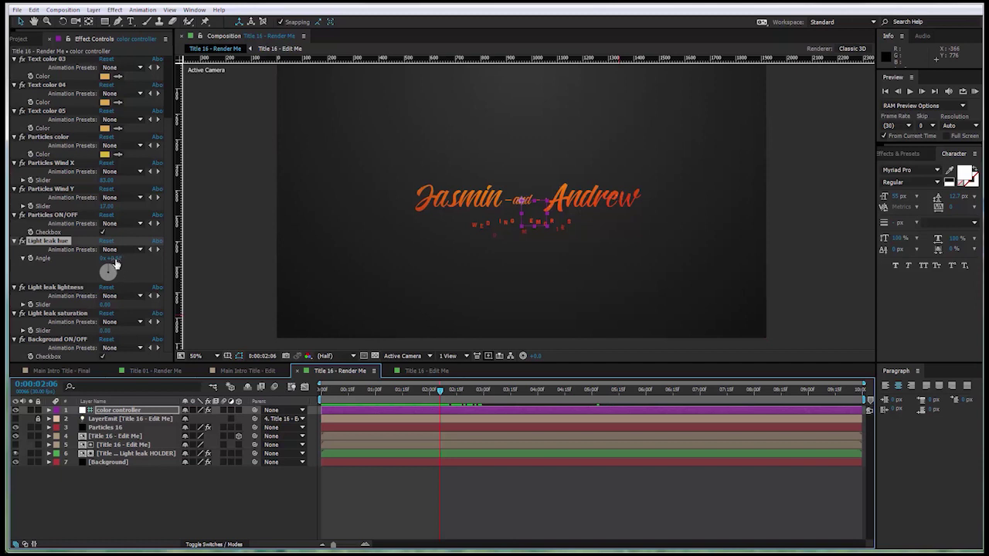
Try several Light leak hue angles from green through purple to blue, check the title at 0:00:03:04, and undo the hue change.
{"action": "left_click_drag", "start_coordinate": [122, 259], "coordinate": [178, 288]}
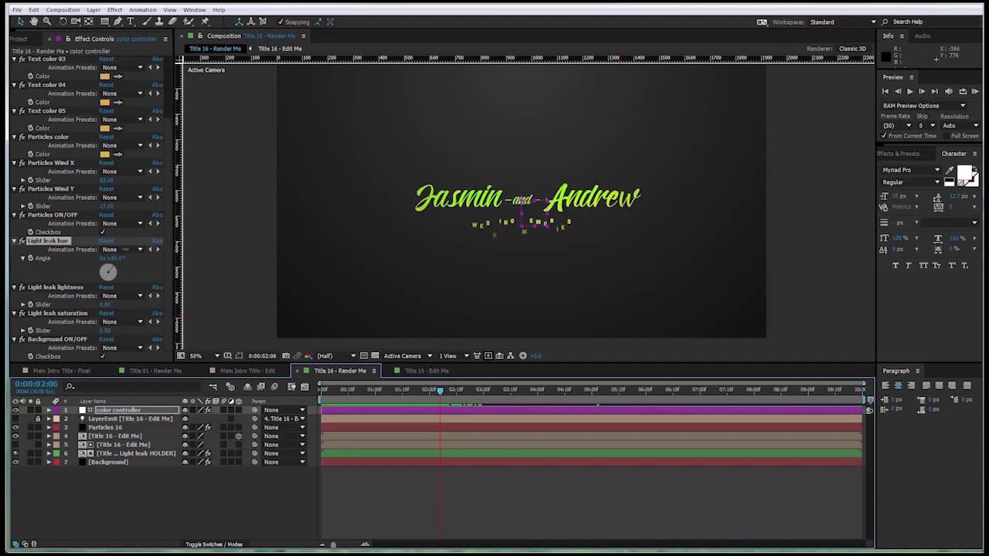
{"action": "left_click_drag", "start_coordinate": [125, 250], "coordinate": [188, 401]}
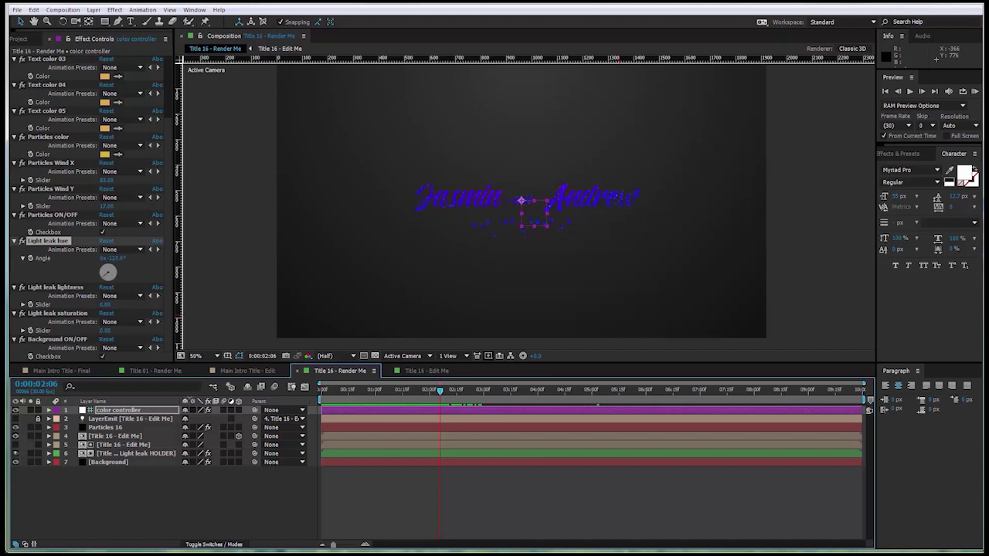
{"action": "left_click_drag", "start_coordinate": [170, 258], "coordinate": [182, 258]}
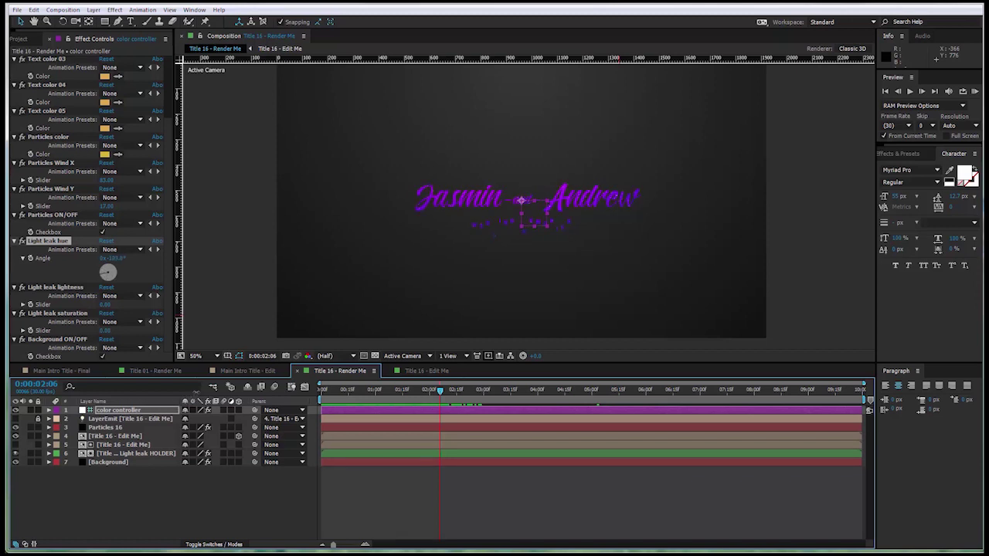
{"action": "mouse_move", "coordinate": [196, 392]}
{"action": "left_mouse_down"}
{"action": "mouse_move", "coordinate": [176, 404]}
{"action": "mouse_move", "coordinate": [193, 407]}
{"action": "left_mouse_up"}
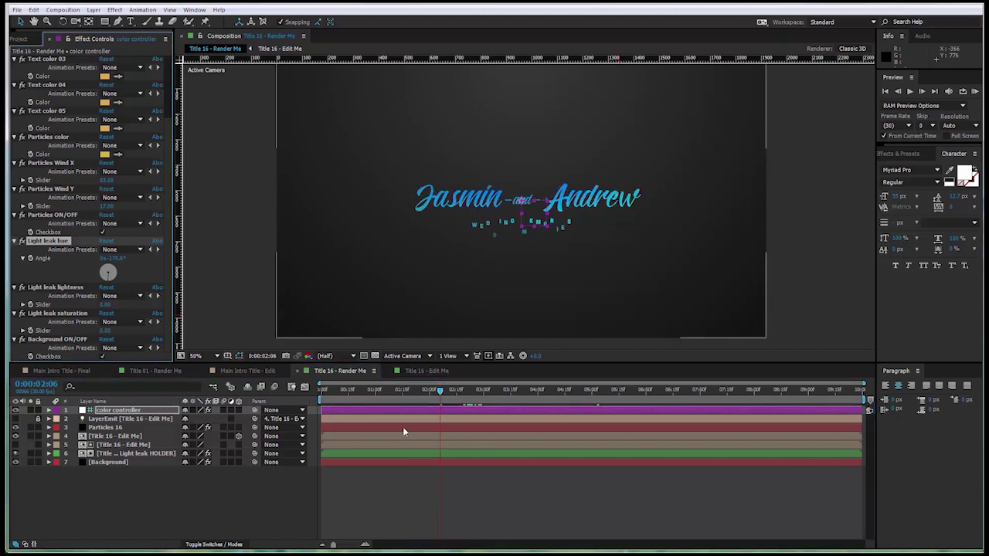
{"action": "left_click_drag", "start_coordinate": [417, 395], "coordinate": [490, 397]}
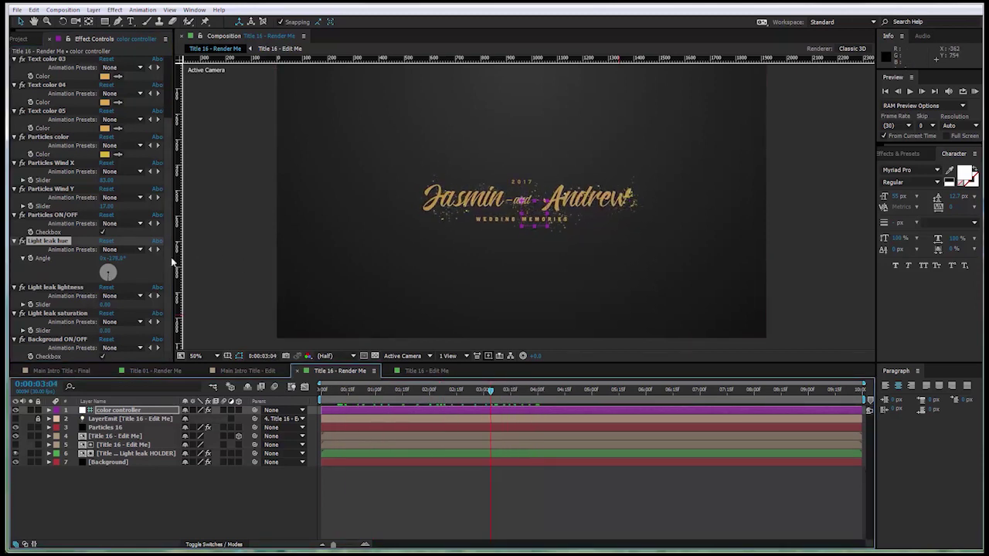
{"action": "key", "text": "ctrl+z"}
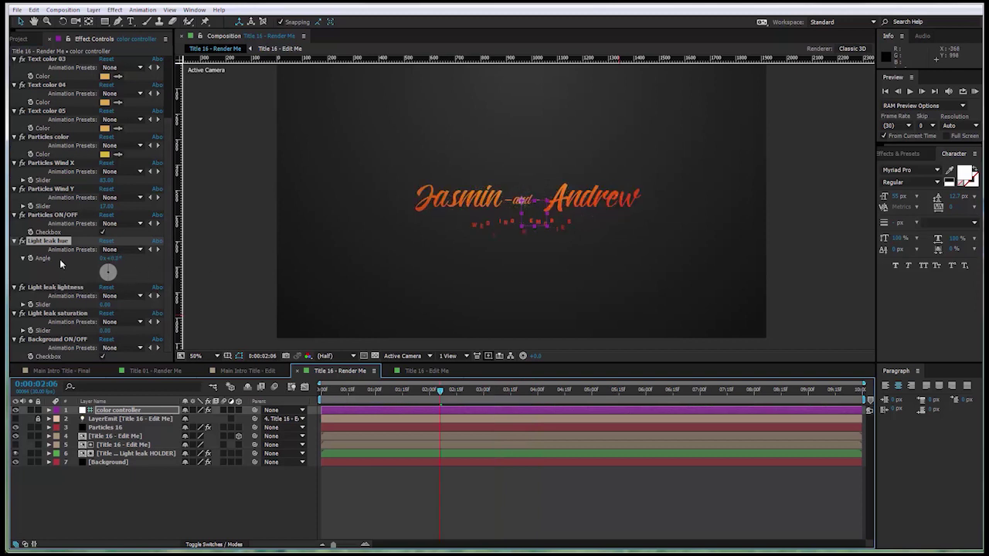
Try very low and very high Light leak lightness values, scrubbing through the title to compare, and restore the slider to 0.
{"action": "left_click", "coordinate": [53, 288]}
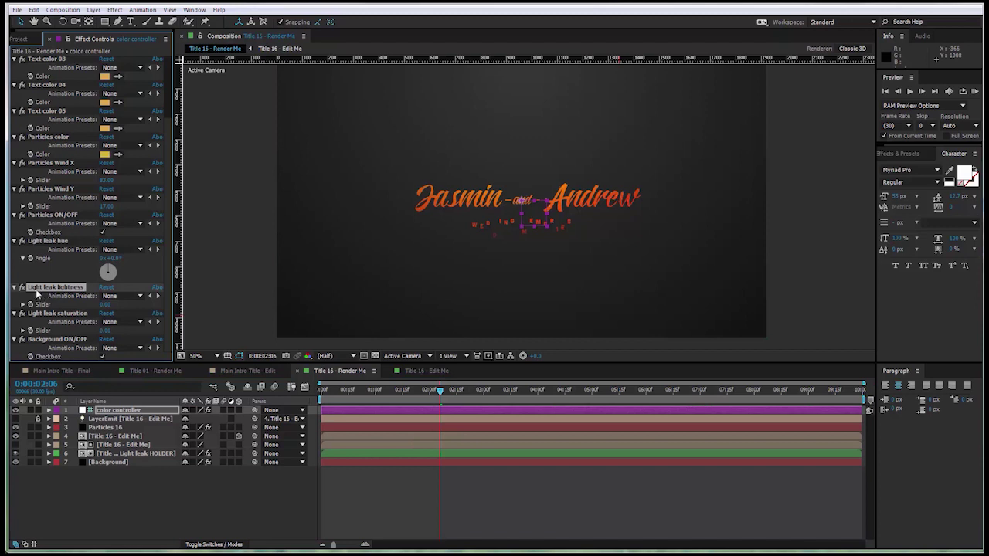
{"action": "left_click_drag", "start_coordinate": [108, 306], "coordinate": [2, 313]}
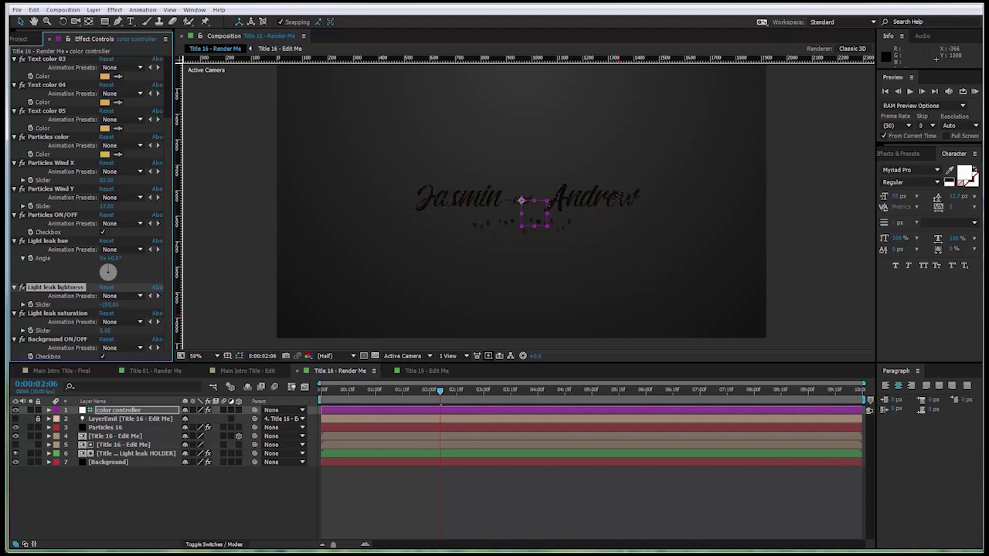
{"action": "left_click_drag", "start_coordinate": [41, 307], "coordinate": [271, 317]}
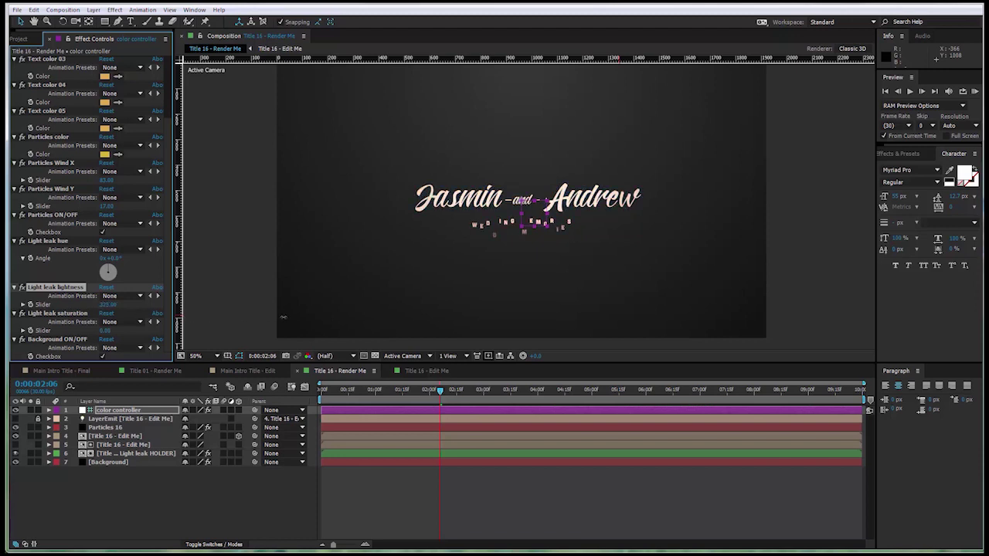
{"action": "left_click_drag", "start_coordinate": [440, 390], "coordinate": [306, 403]}
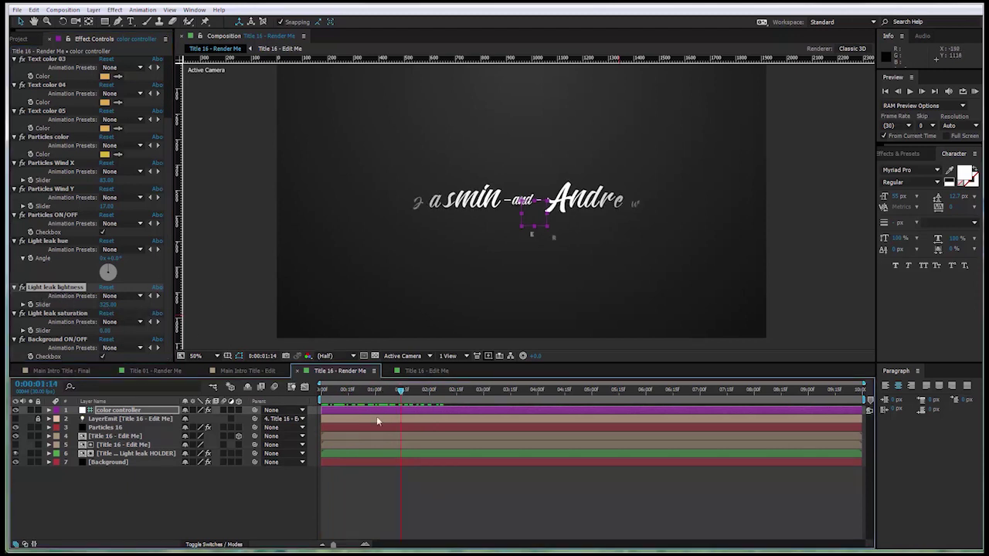
{"action": "left_click_drag", "start_coordinate": [419, 395], "coordinate": [583, 408]}
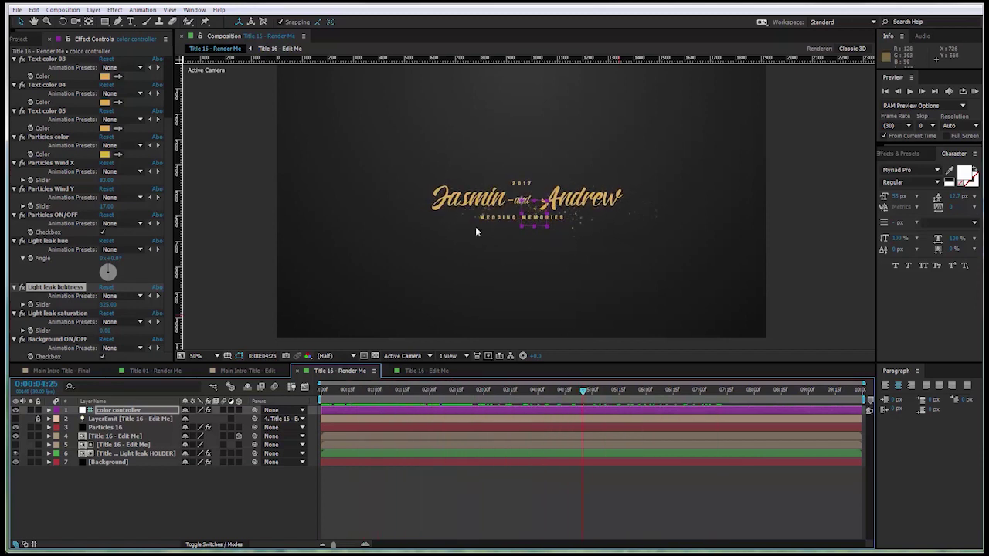
{"action": "scroll", "coordinate": [116, 164], "scroll_direction": "up", "scroll_amount": 3}
{"action": "scroll", "coordinate": [116, 164], "scroll_direction": "down", "scroll_amount": 3}
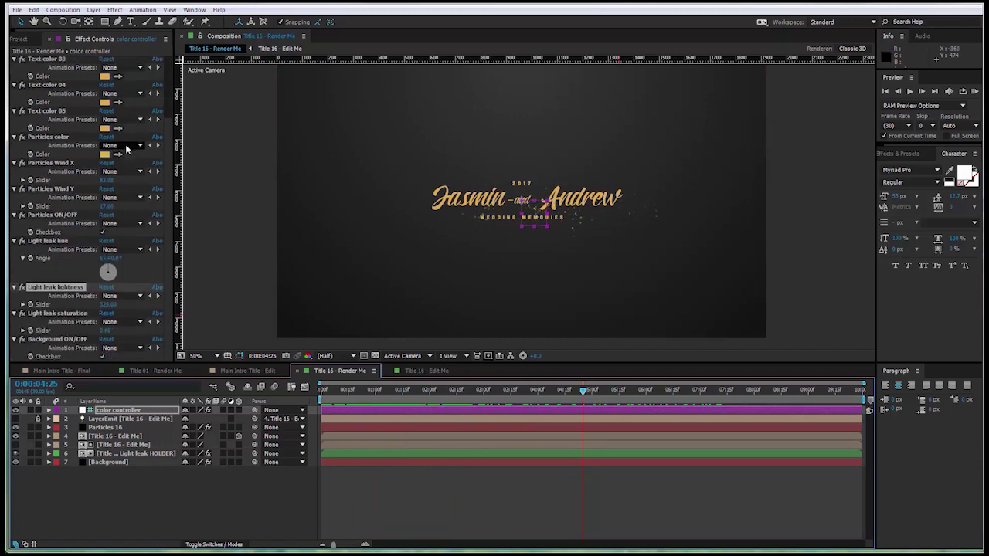
{"action": "left_click", "coordinate": [108, 304]}
{"action": "key", "text": "Return"}
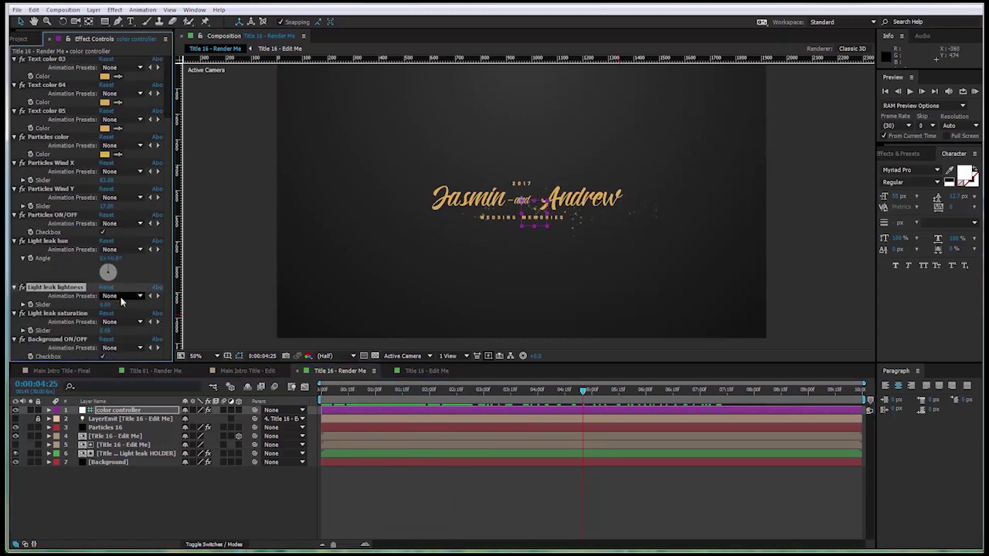
Try a strongly negative Light leak saturation, scrub through the title to check it, and restore the slider to 0.
{"action": "left_click", "coordinate": [64, 315]}
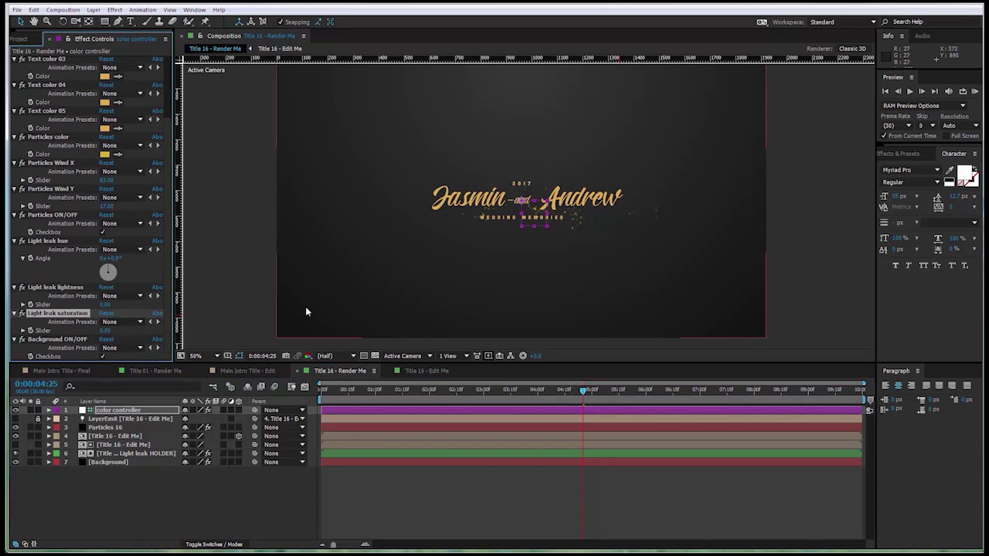
{"action": "left_click_drag", "start_coordinate": [409, 396], "coordinate": [420, 397]}
{"action": "mouse_move", "coordinate": [103, 332]}
{"action": "left_mouse_down"}
{"action": "mouse_move", "coordinate": [136, 333]}
{"action": "mouse_move", "coordinate": [86, 339]}
{"action": "left_mouse_up"}
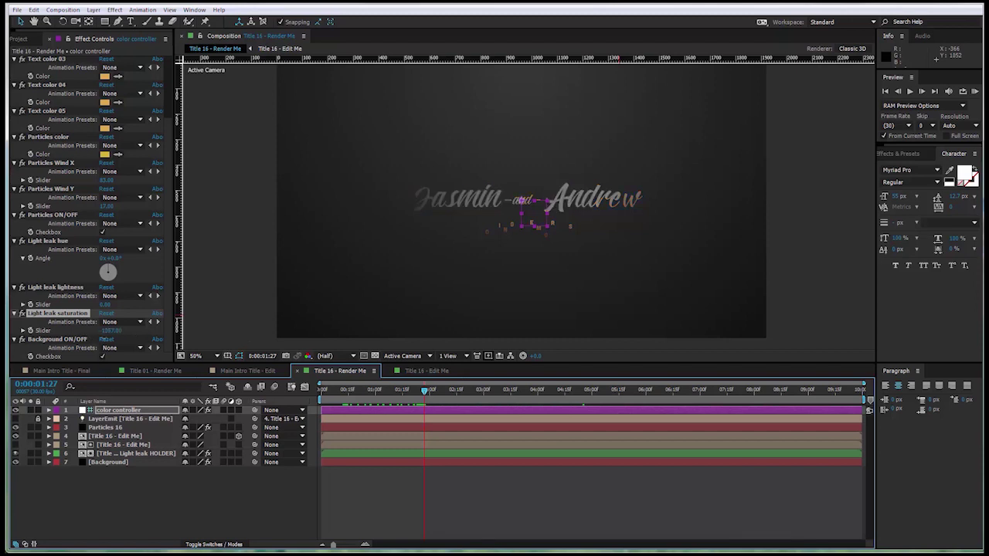
{"action": "left_click_drag", "start_coordinate": [426, 392], "coordinate": [573, 409]}
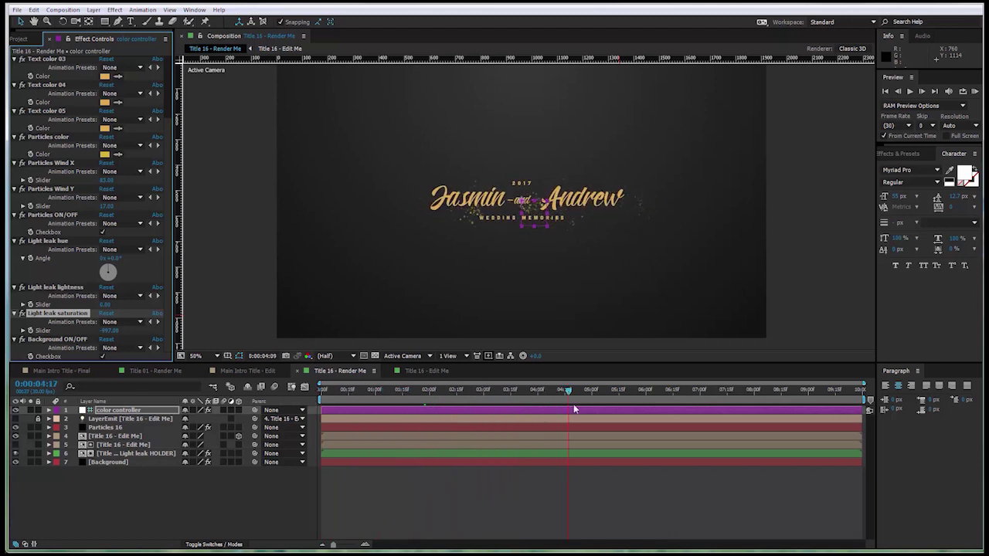
{"action": "left_click", "coordinate": [109, 330]}
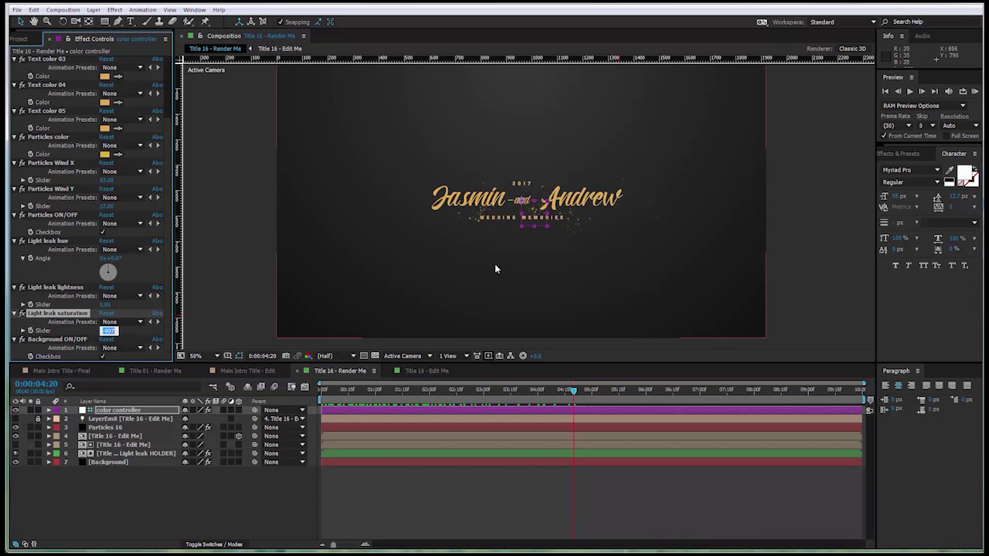
{"action": "type", "text": "0"}
{"action": "key", "text": "Return"}
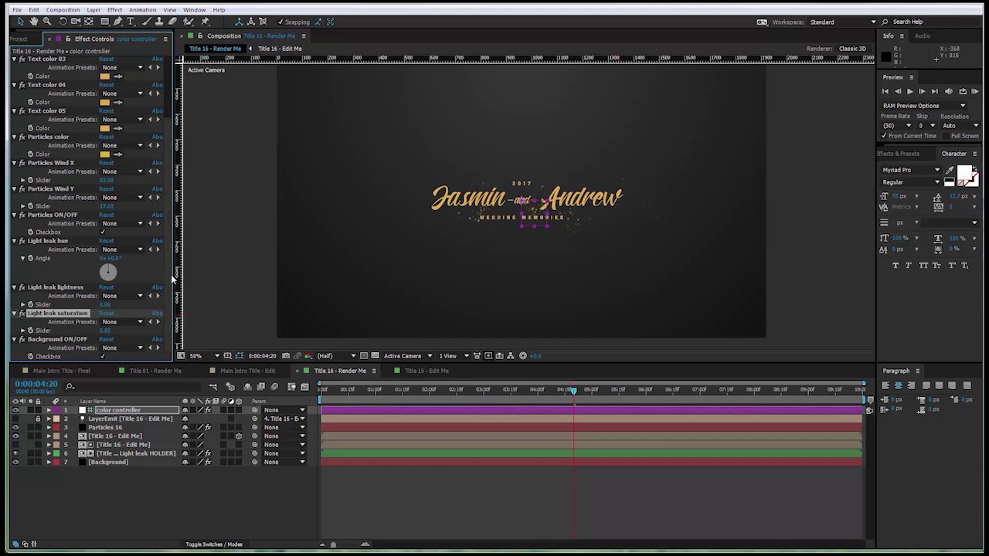
Turn the background off with Background ON/OFF, inspect the Background layer's Gradient Ramp effect, and turn the background on again.
{"action": "left_click", "coordinate": [71, 342]}
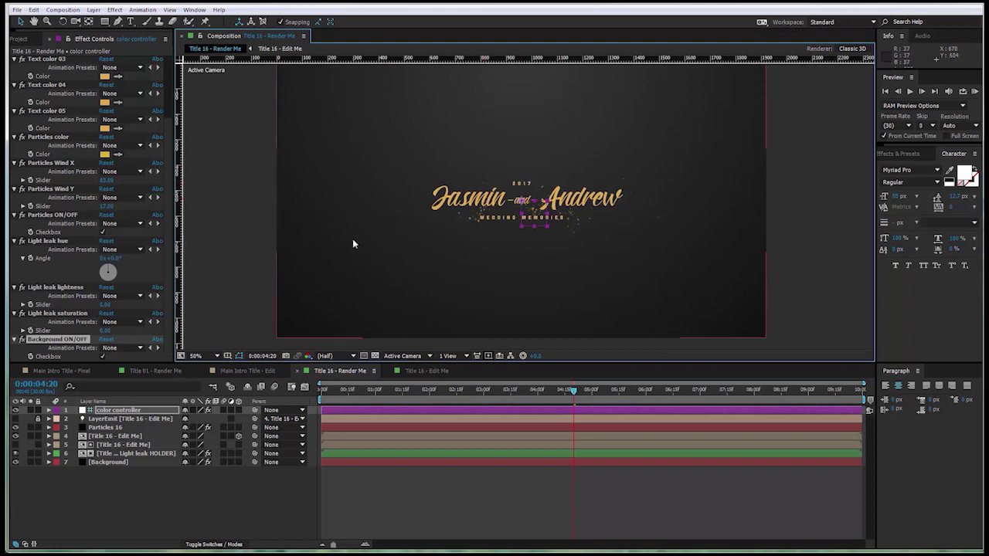
{"action": "left_click", "coordinate": [102, 356]}
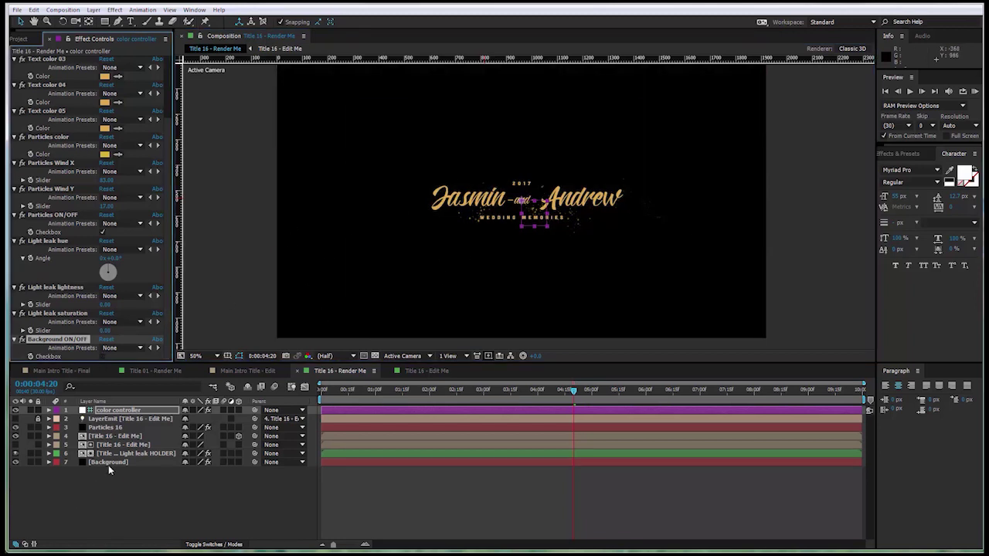
{"action": "left_click", "coordinate": [87, 463]}
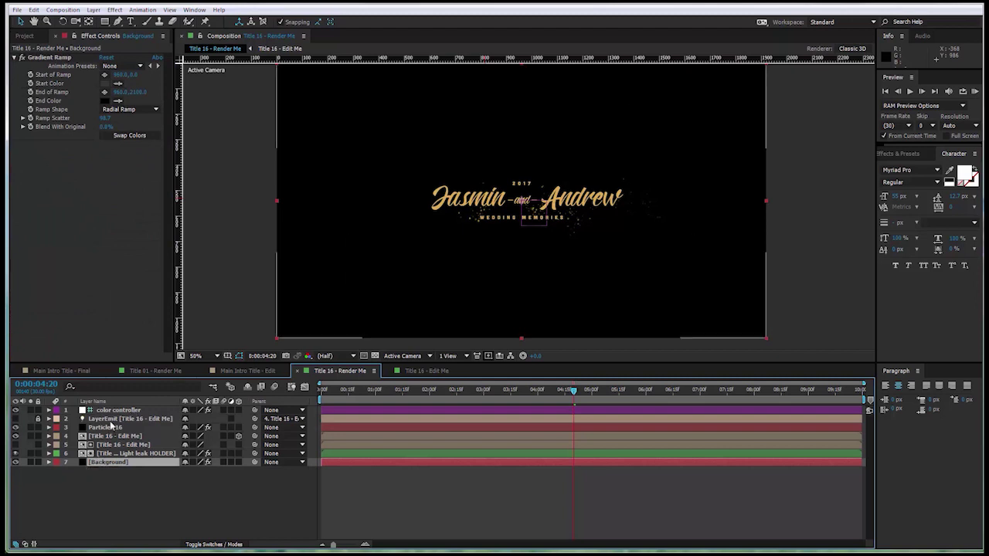
{"action": "left_click", "coordinate": [112, 412]}
{"action": "scroll", "coordinate": [139, 287], "scroll_direction": "down", "scroll_amount": 3}
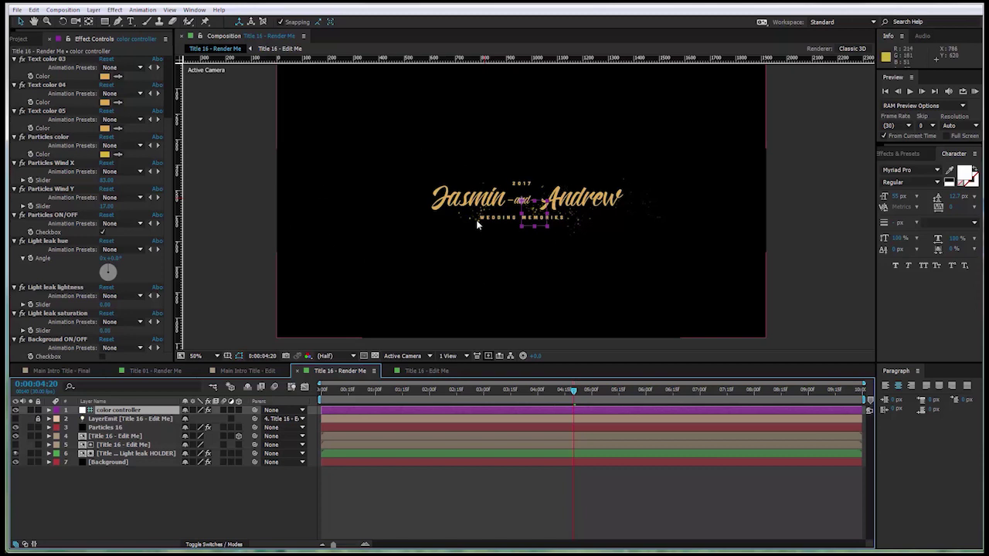
{"action": "left_click", "coordinate": [104, 356]}
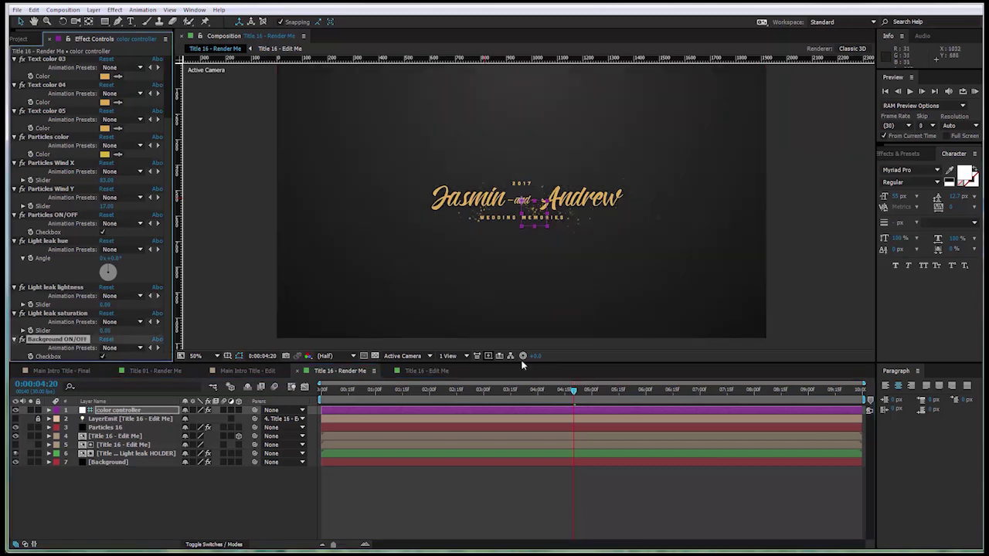
Examine the Particles 16 layer's Particular emitter, particle and physics settings, checking the title around 0:00:04:02, and reselect the color controller layer.
{"action": "left_click_drag", "start_coordinate": [573, 391], "coordinate": [557, 405]}
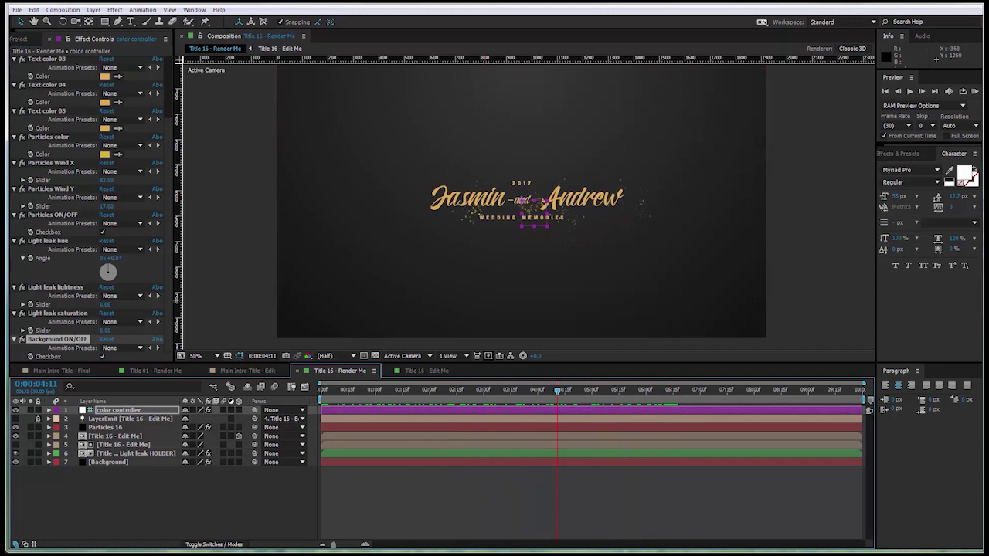
{"action": "scroll", "coordinate": [173, 224], "scroll_direction": "up", "scroll_amount": 3}
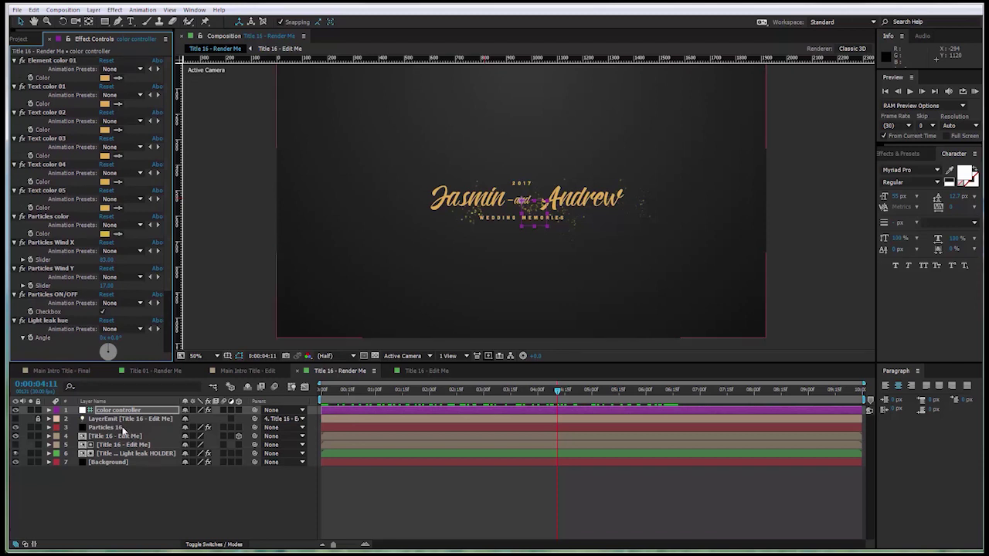
{"action": "left_click", "coordinate": [106, 427]}
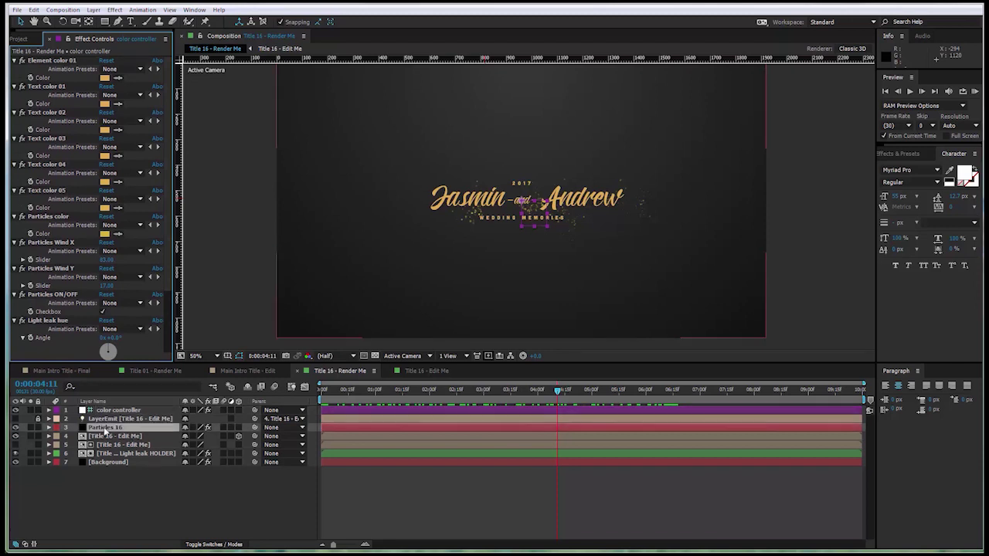
{"action": "scroll", "coordinate": [164, 176], "scroll_direction": "down", "scroll_amount": 5}
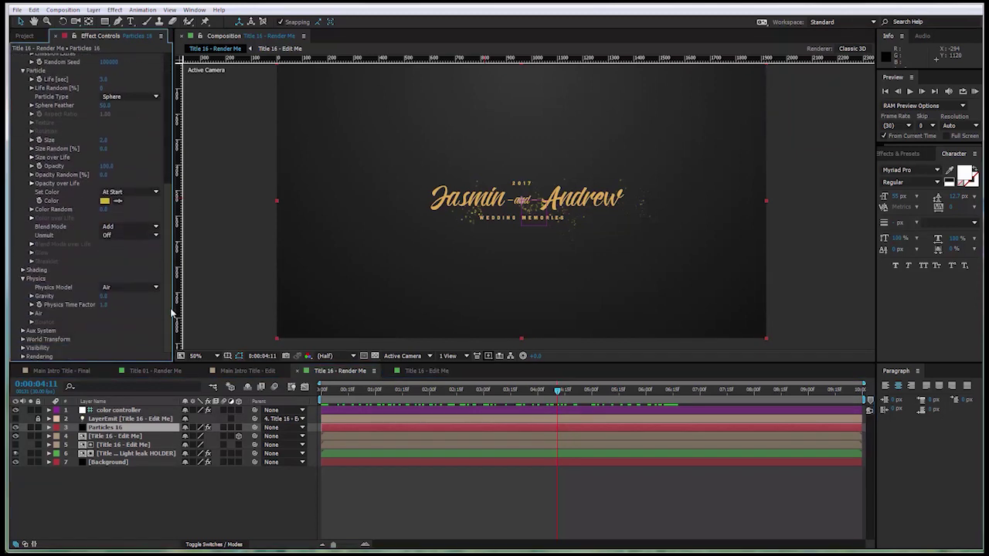
{"action": "left_click_drag", "start_coordinate": [553, 392], "coordinate": [541, 410]}
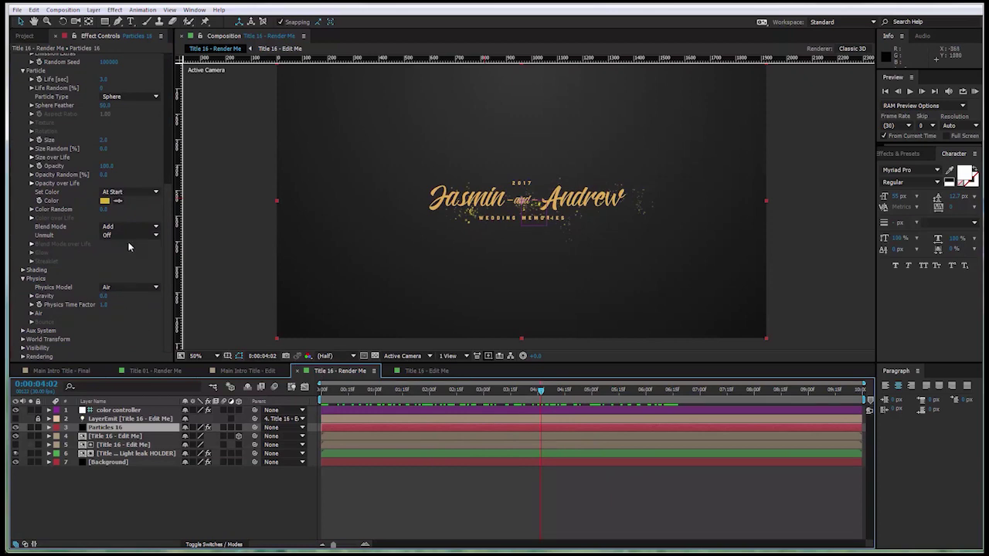
{"action": "scroll", "coordinate": [165, 220], "scroll_direction": "up", "scroll_amount": 5}
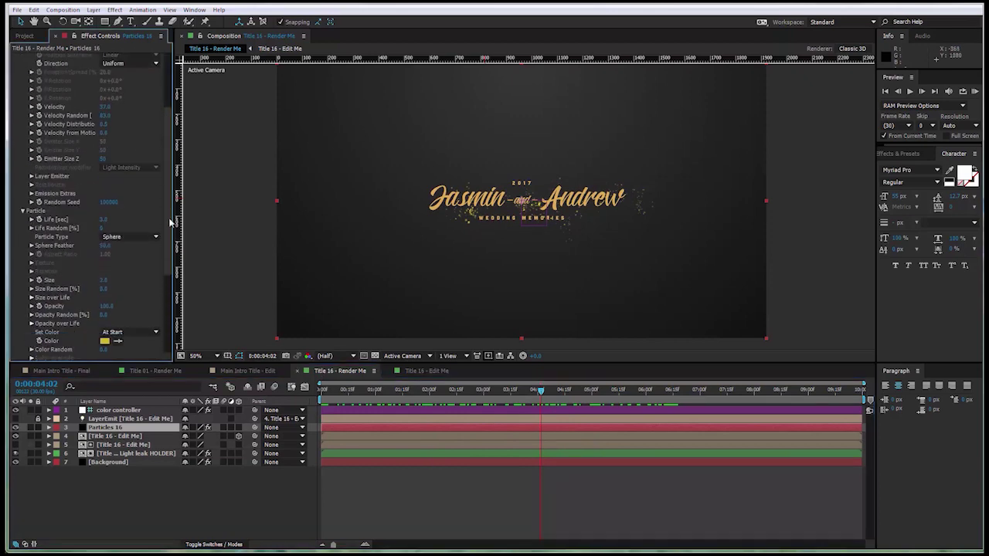
{"action": "scroll", "coordinate": [162, 221], "scroll_direction": "up", "scroll_amount": 4}
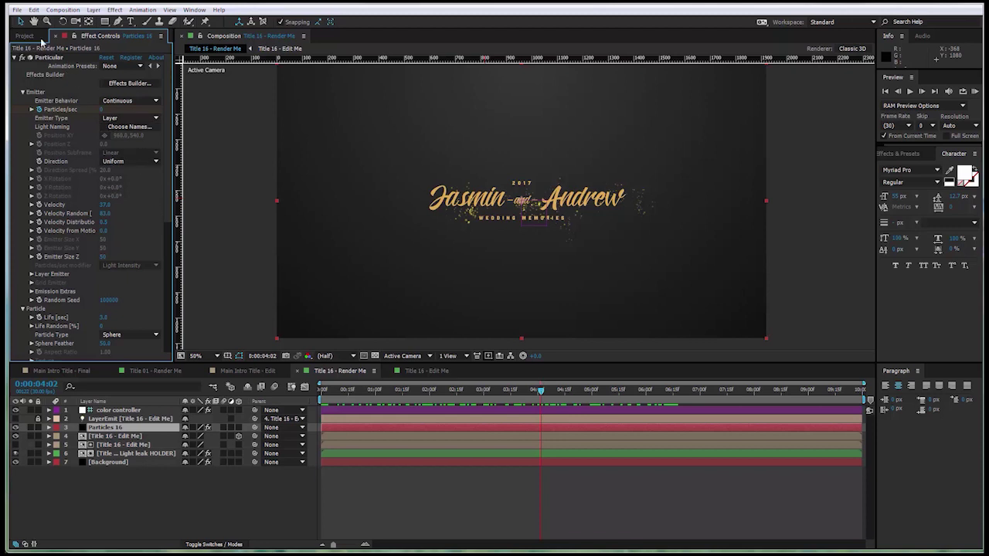
{"action": "scroll", "coordinate": [129, 214], "scroll_direction": "down", "scroll_amount": 4}
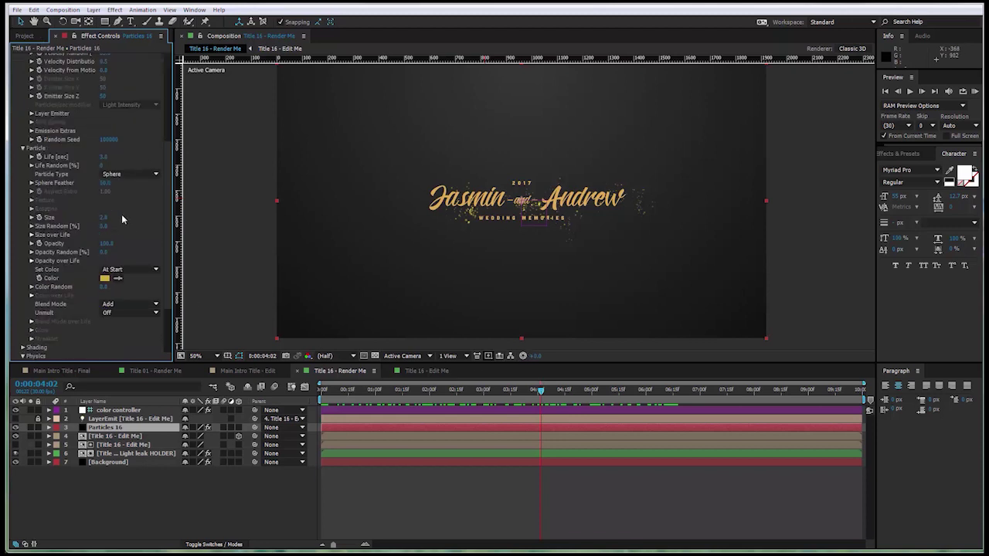
{"action": "scroll", "coordinate": [135, 224], "scroll_direction": "up", "scroll_amount": 3}
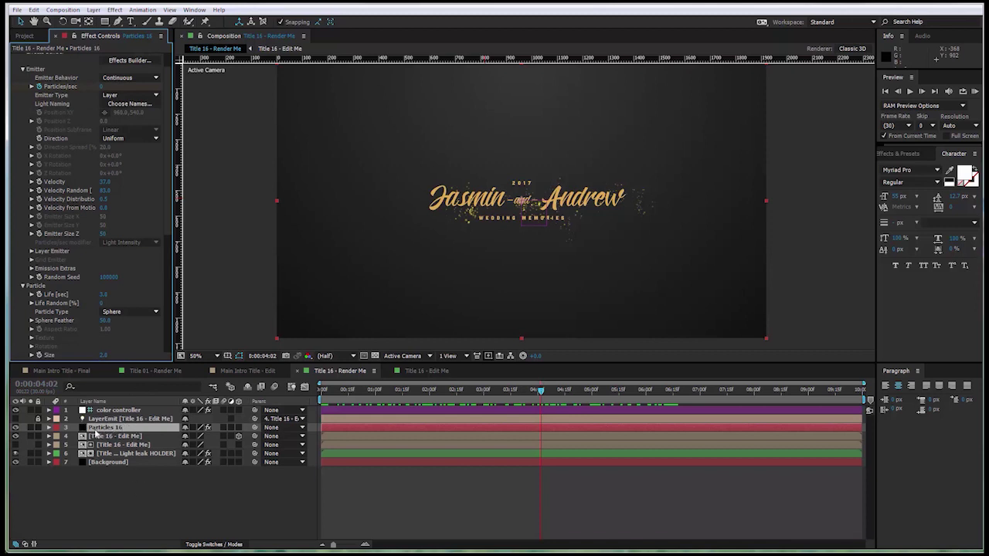
{"action": "left_click", "coordinate": [121, 411]}
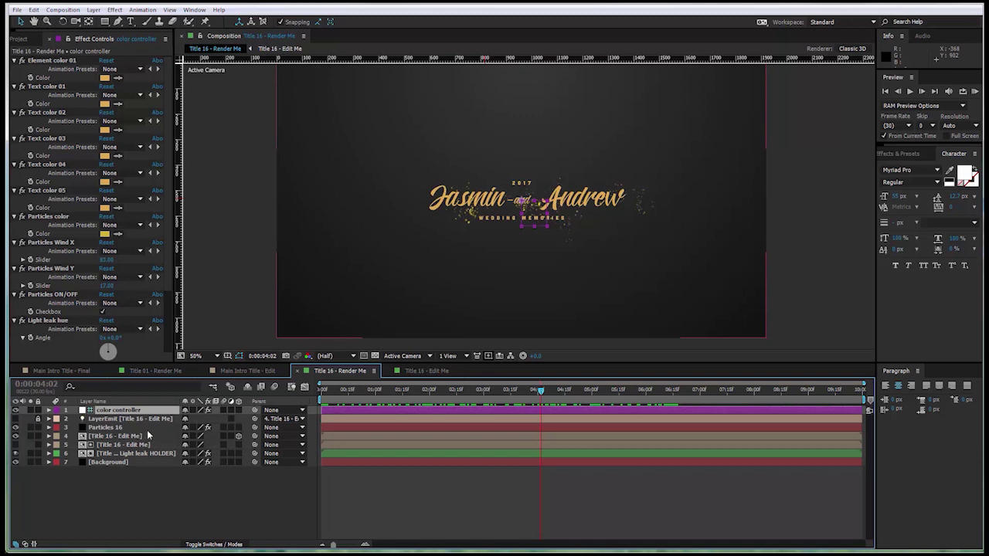
Add the Title 16 - Render Me composition to the render queue with Best quality and Full resolution in its render settings.
{"action": "left_click", "coordinate": [62, 10]}
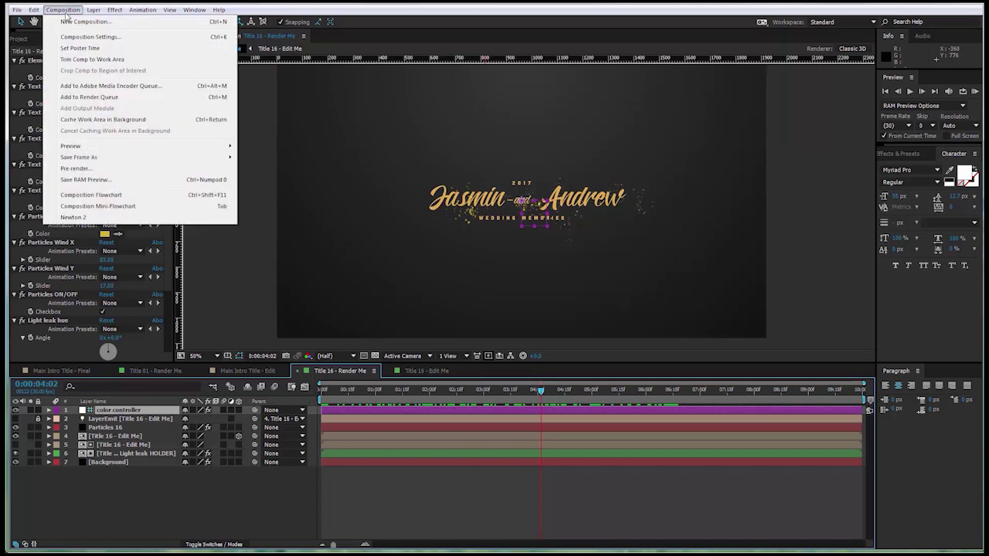
{"action": "left_click", "coordinate": [101, 98]}
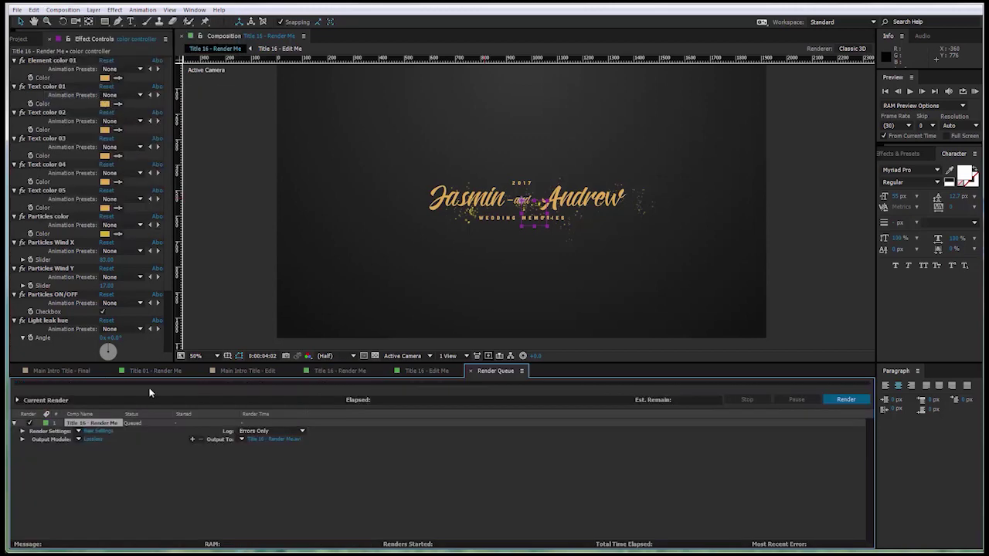
{"action": "left_click", "coordinate": [109, 430]}
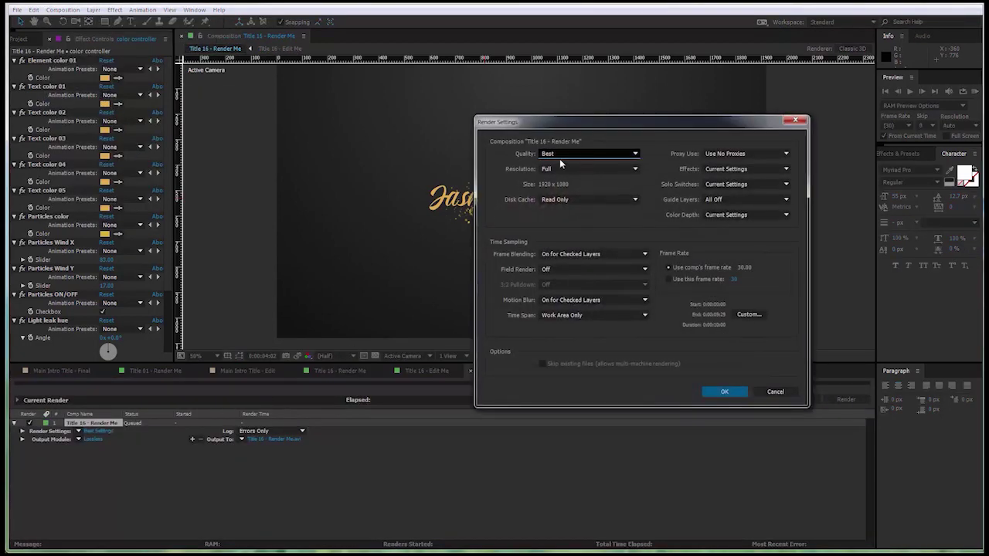
{"action": "left_click", "coordinate": [588, 169]}
{"action": "left_click", "coordinate": [625, 186]}
{"action": "left_click", "coordinate": [724, 392]}
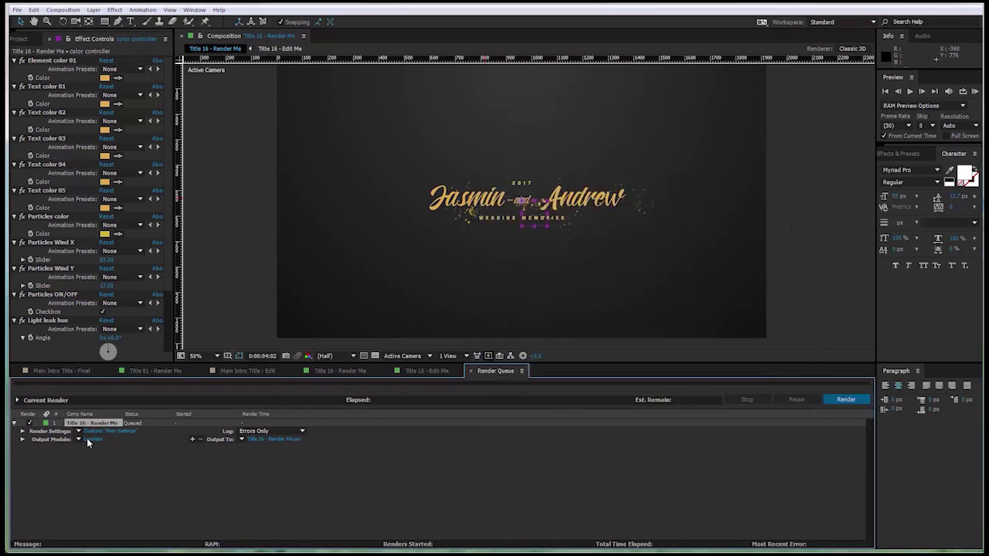
Set the output module's format to QuickTime and its video channels to RGB + Alpha.
{"action": "left_click", "coordinate": [88, 438]}
{"action": "left_click", "coordinate": [614, 139]}
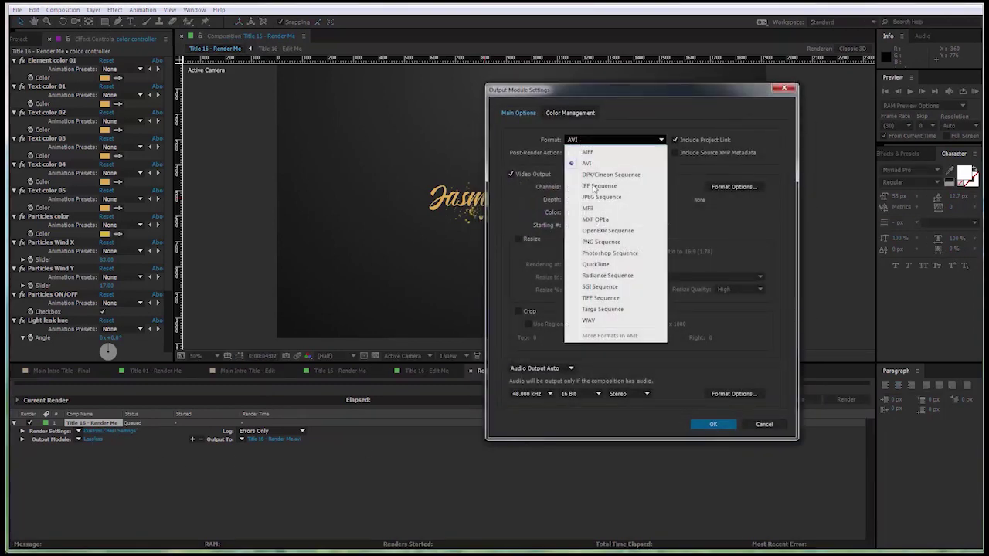
{"action": "left_click", "coordinate": [599, 272]}
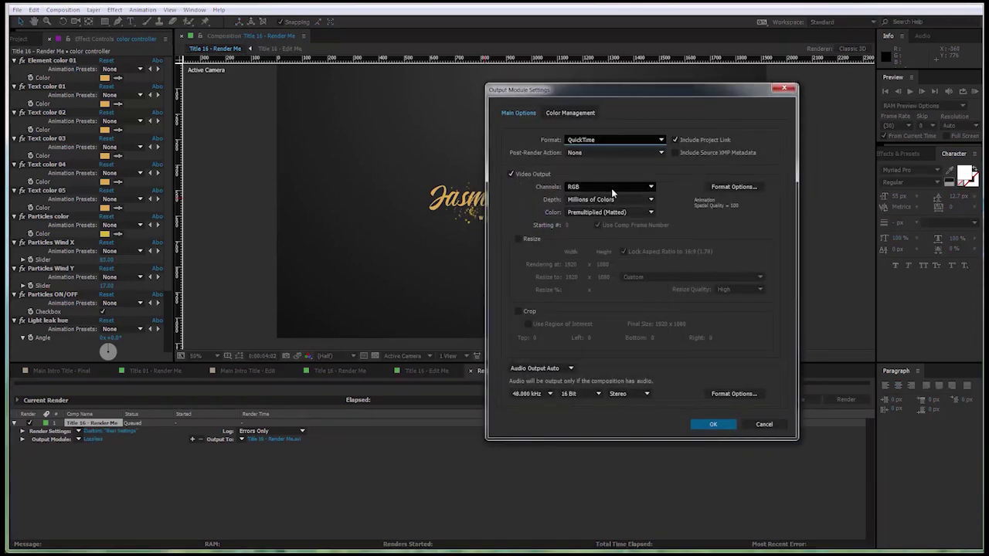
{"action": "left_click", "coordinate": [621, 189]}
{"action": "left_click", "coordinate": [608, 221]}
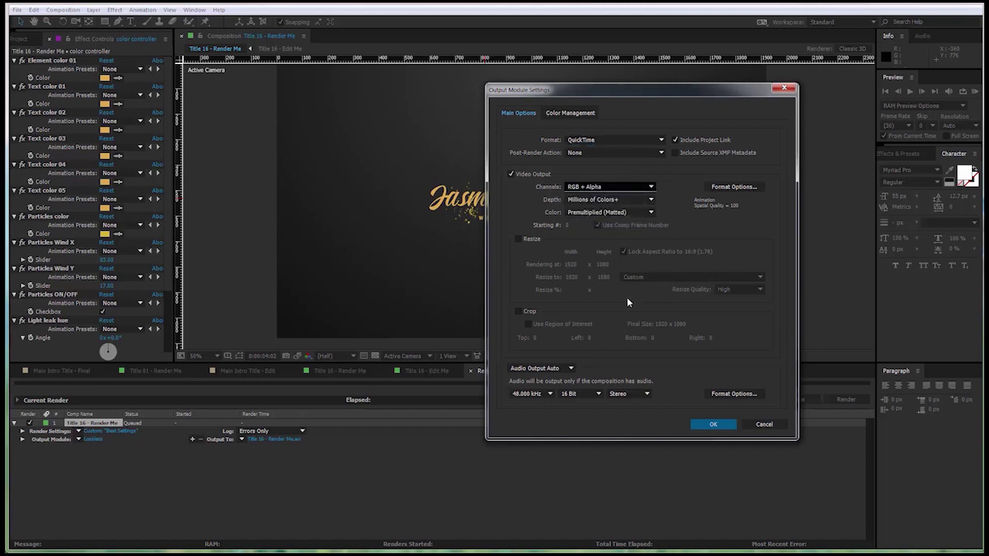
Turn audio output off, keep the Animation video codec at quality 100, and accept the output module settings.
{"action": "left_click", "coordinate": [535, 369]}
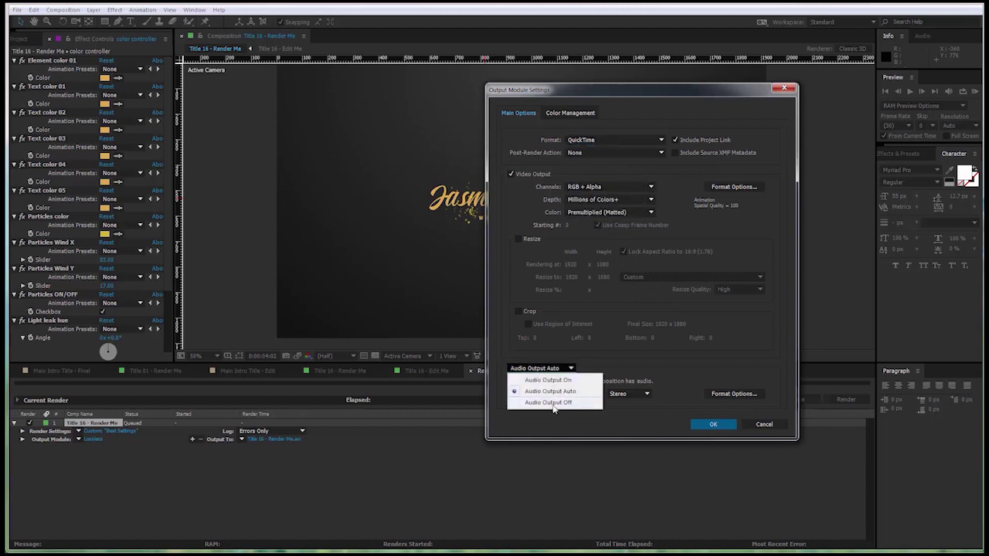
{"action": "left_click", "coordinate": [549, 403]}
{"action": "left_click", "coordinate": [732, 187]}
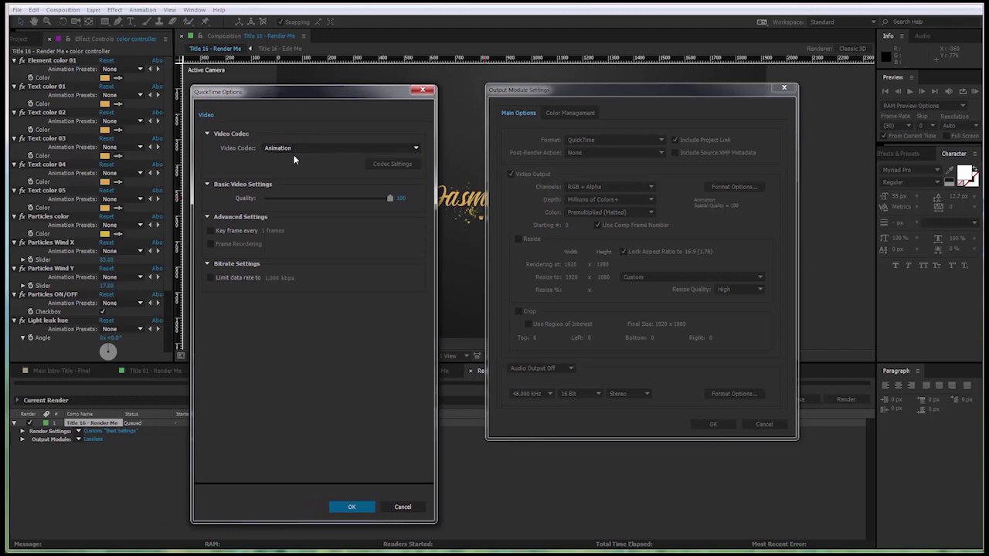
{"action": "left_click", "coordinate": [349, 506]}
{"action": "left_click", "coordinate": [709, 426]}
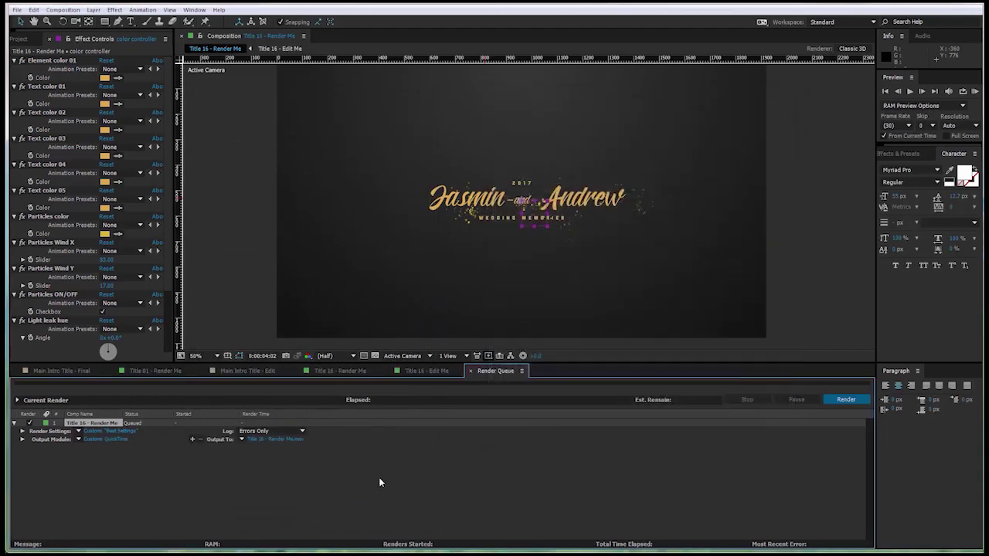